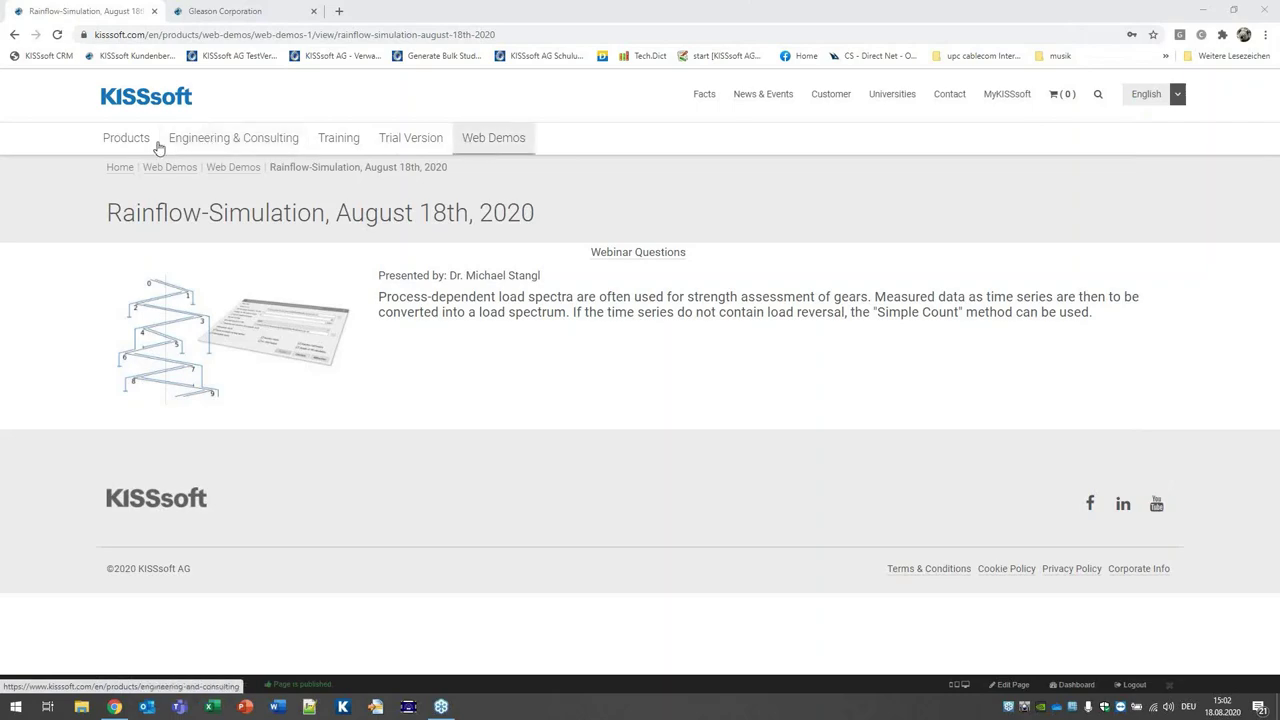
# Open the Module List 2020 brochure from the downloads on the KISSsoft product overview page.
pyautogui.click(126, 142)
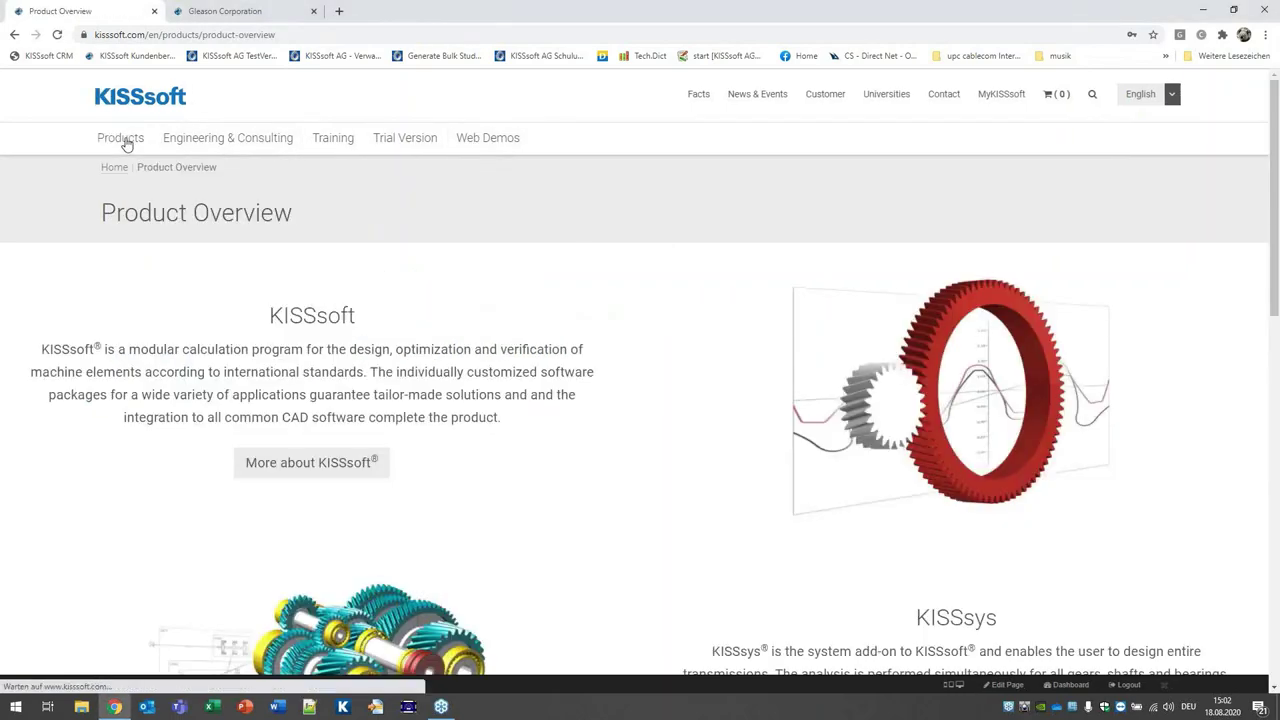
pyautogui.scroll(-3, 235, 190)
pyautogui.scroll(-3, 250, 190)
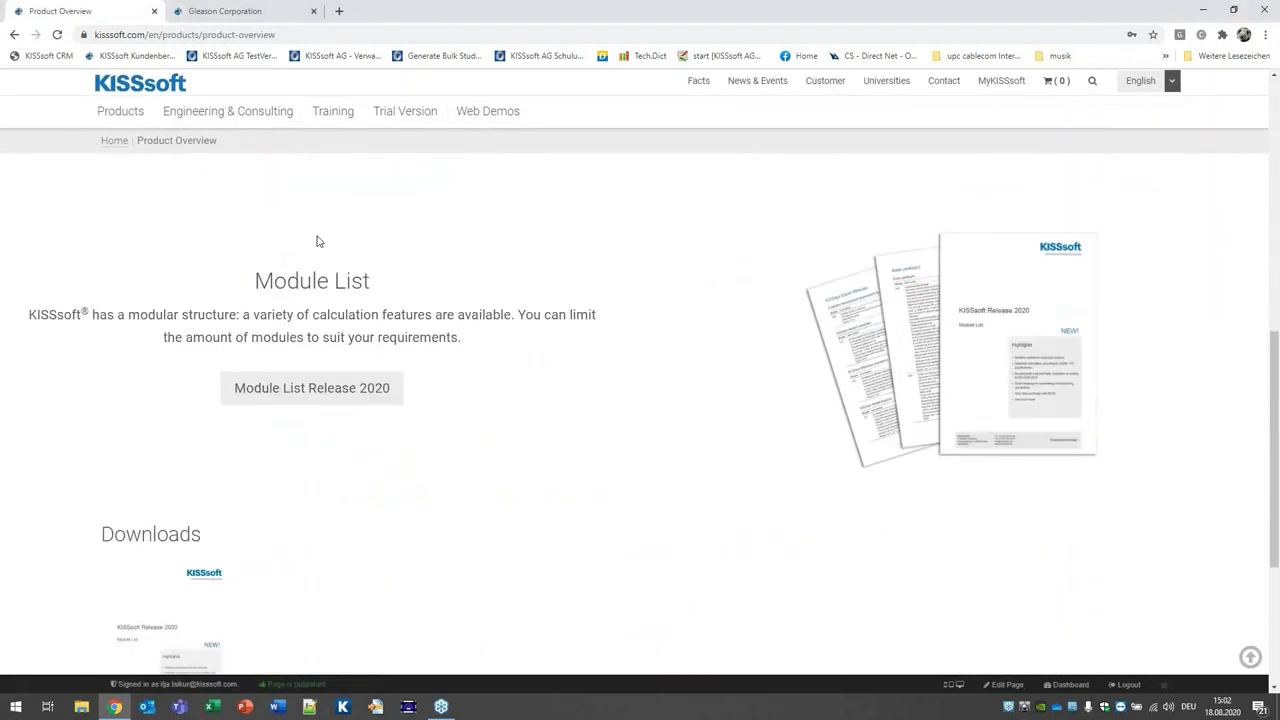
pyautogui.scroll(-3, 300, 399)
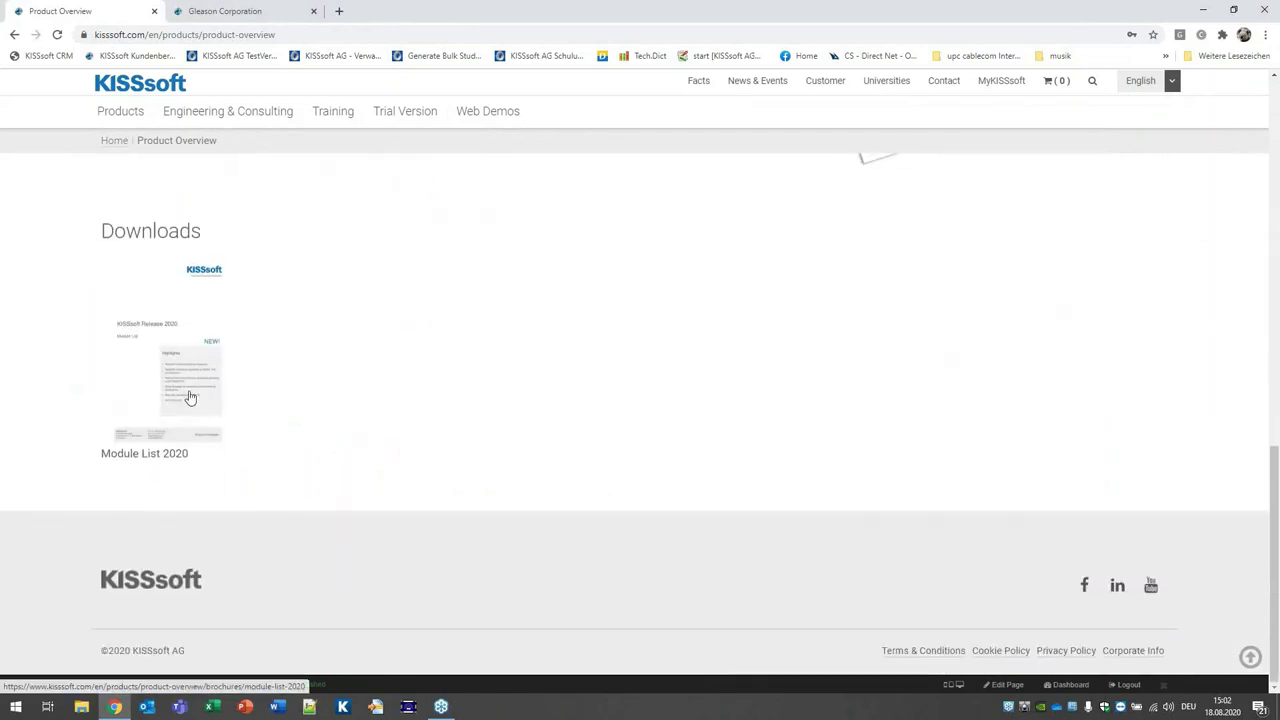
pyautogui.click(189, 397)
# Find the ZZ9 module, load spectrum from measured torque curve, in the brochure and enlarge its description.
pyautogui.scroll(-20, 910, 262)
pyautogui.scroll(-20, 902, 269)
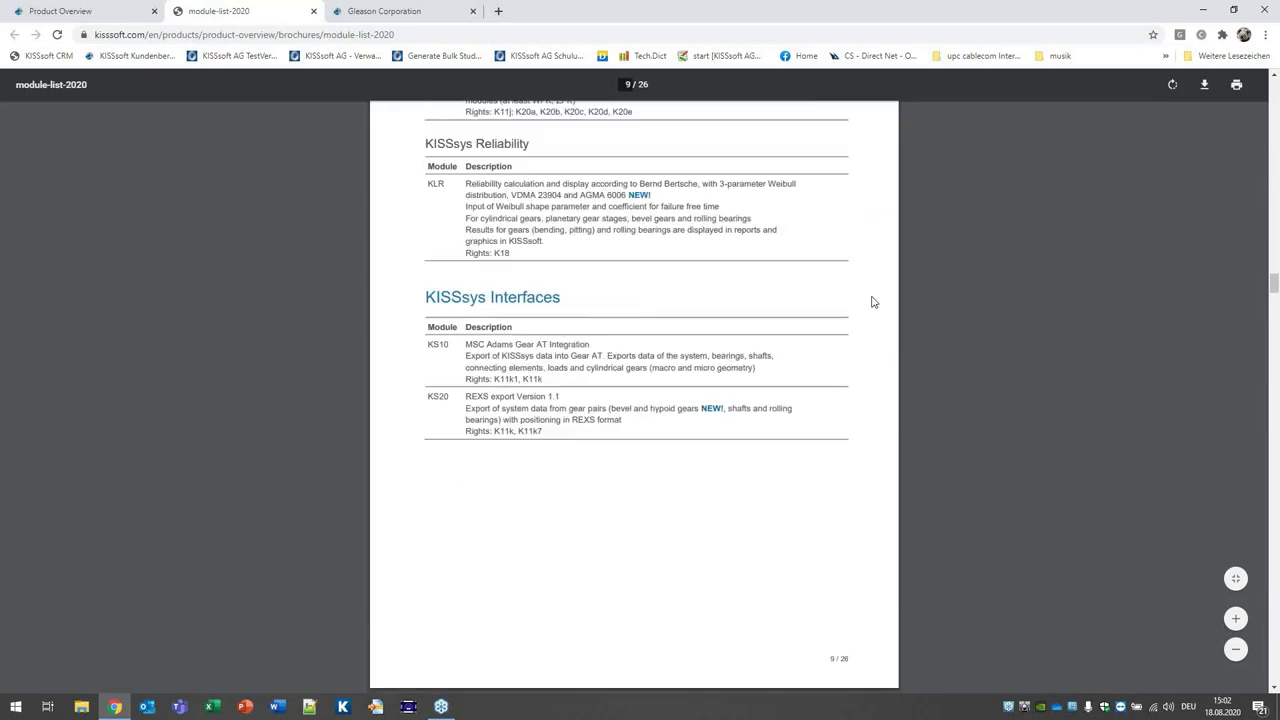
pyautogui.scroll(-20, 863, 303)
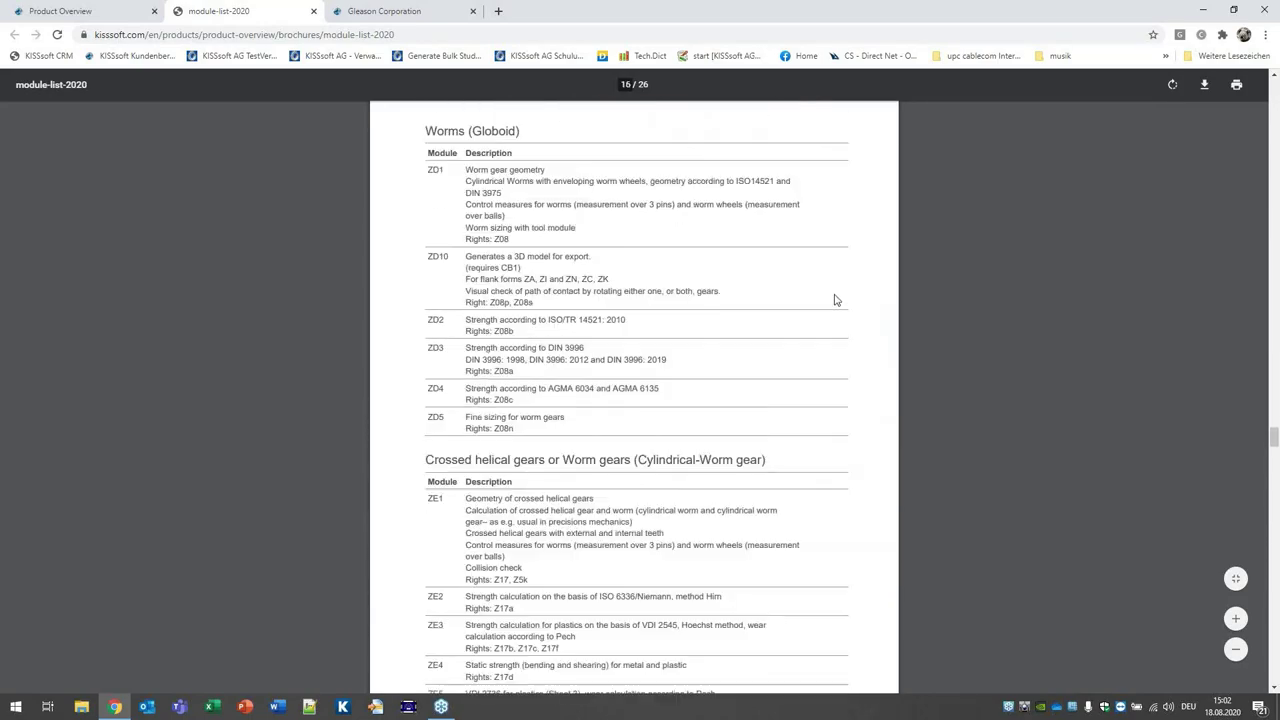
pyautogui.scroll(-8, 820, 330)
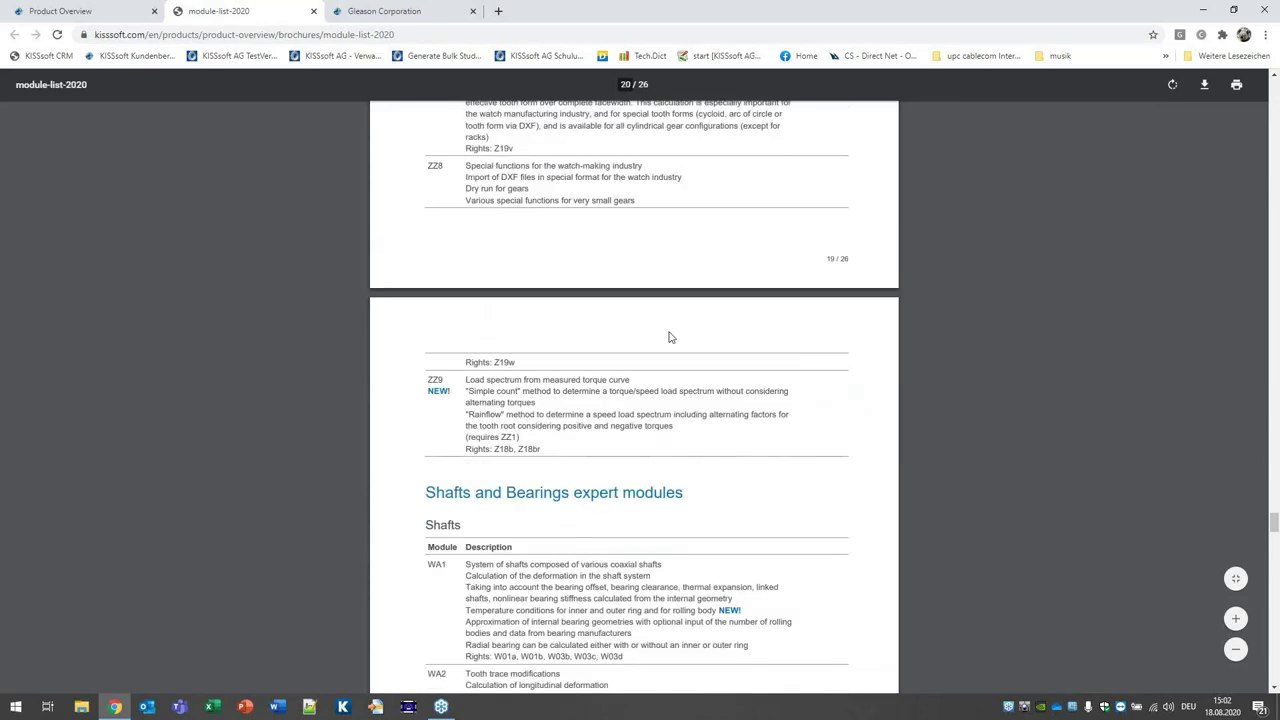
pyautogui.scroll(-1, 434, 398)
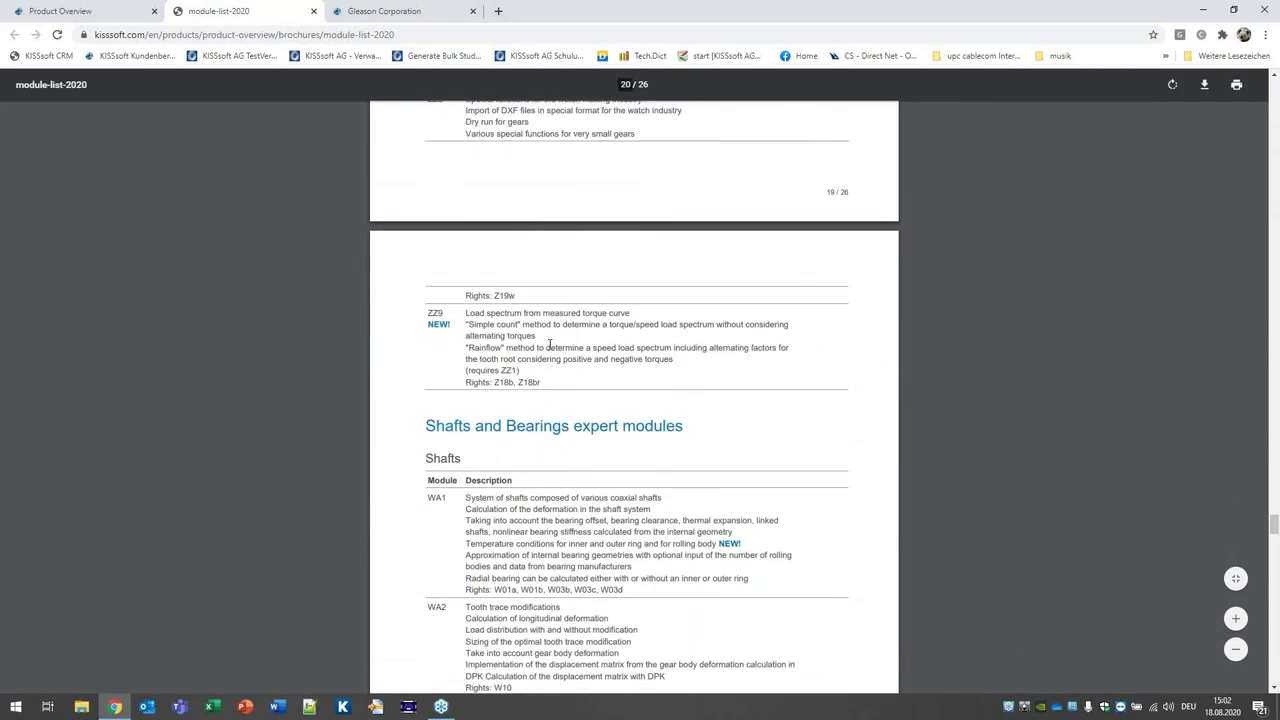
pyautogui.keyDown('ctrl'); pyautogui.scroll(5, 550, 345); pyautogui.keyUp('ctrl')
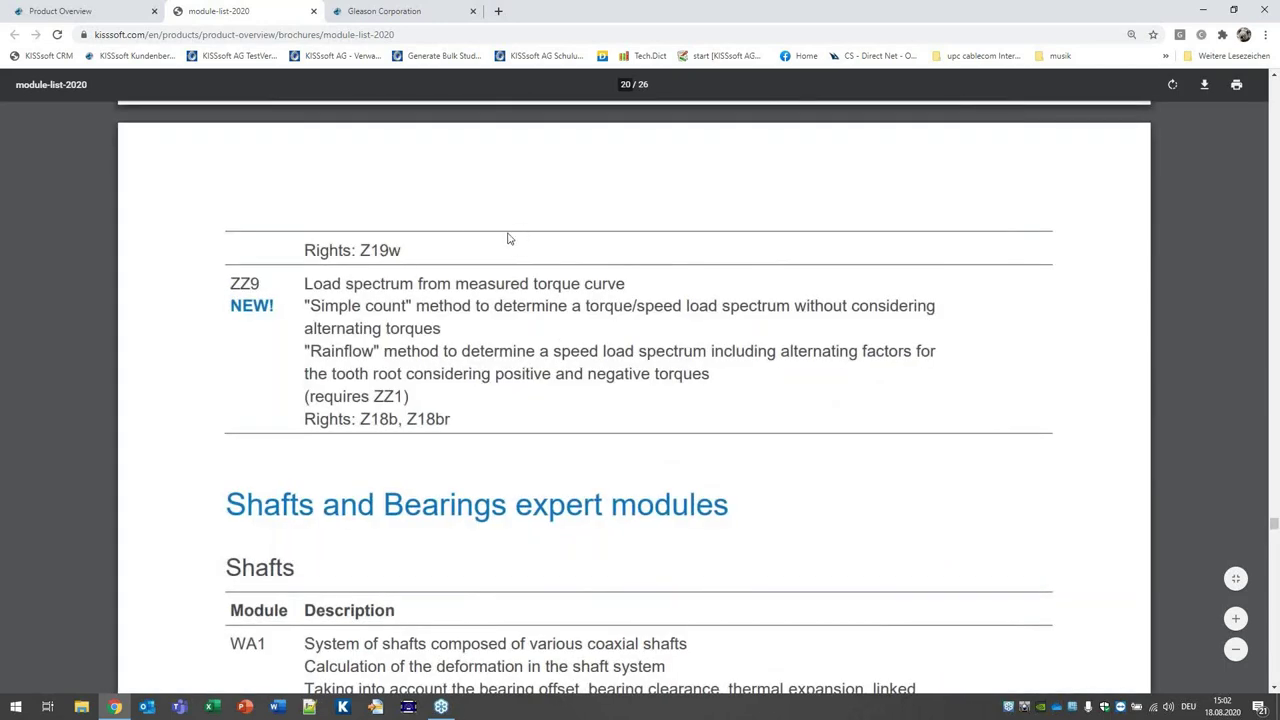
pyautogui.scroll(1, 512, 240)
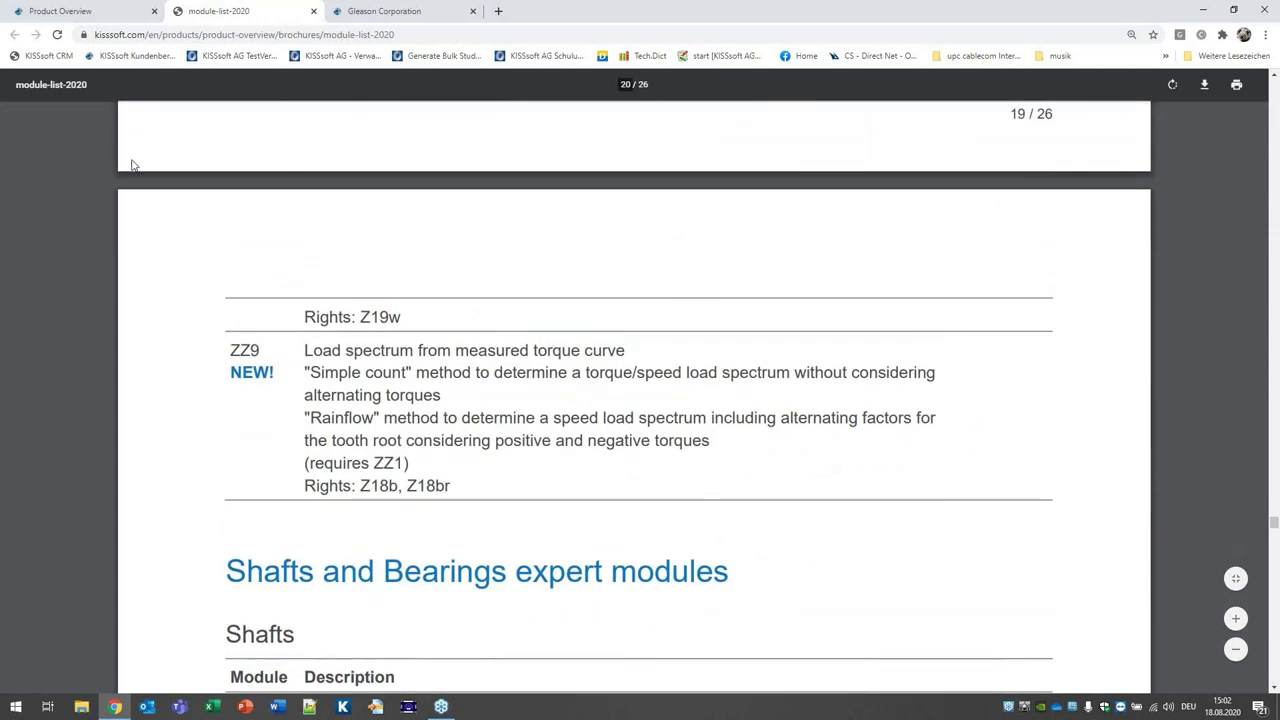
# Go back to the KISSsoft website and show the upcoming sessions on its Web Demos page.
pyautogui.click(65, 12)
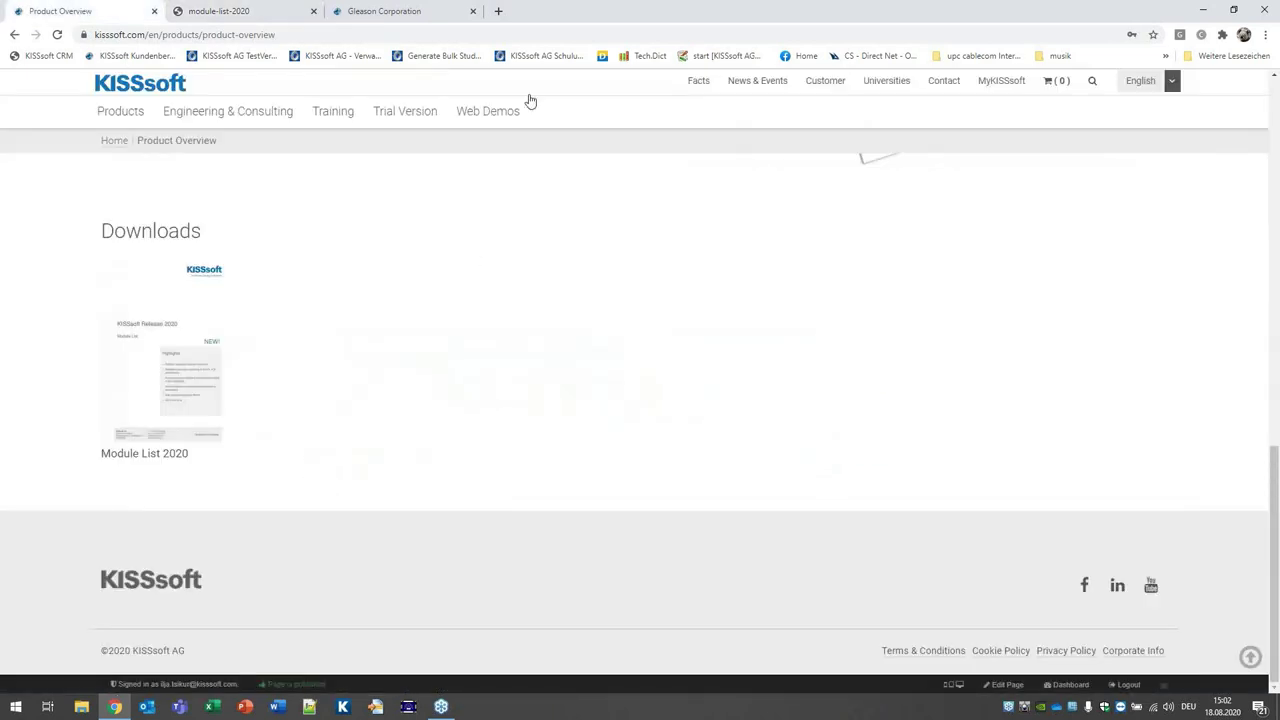
pyautogui.click(503, 113)
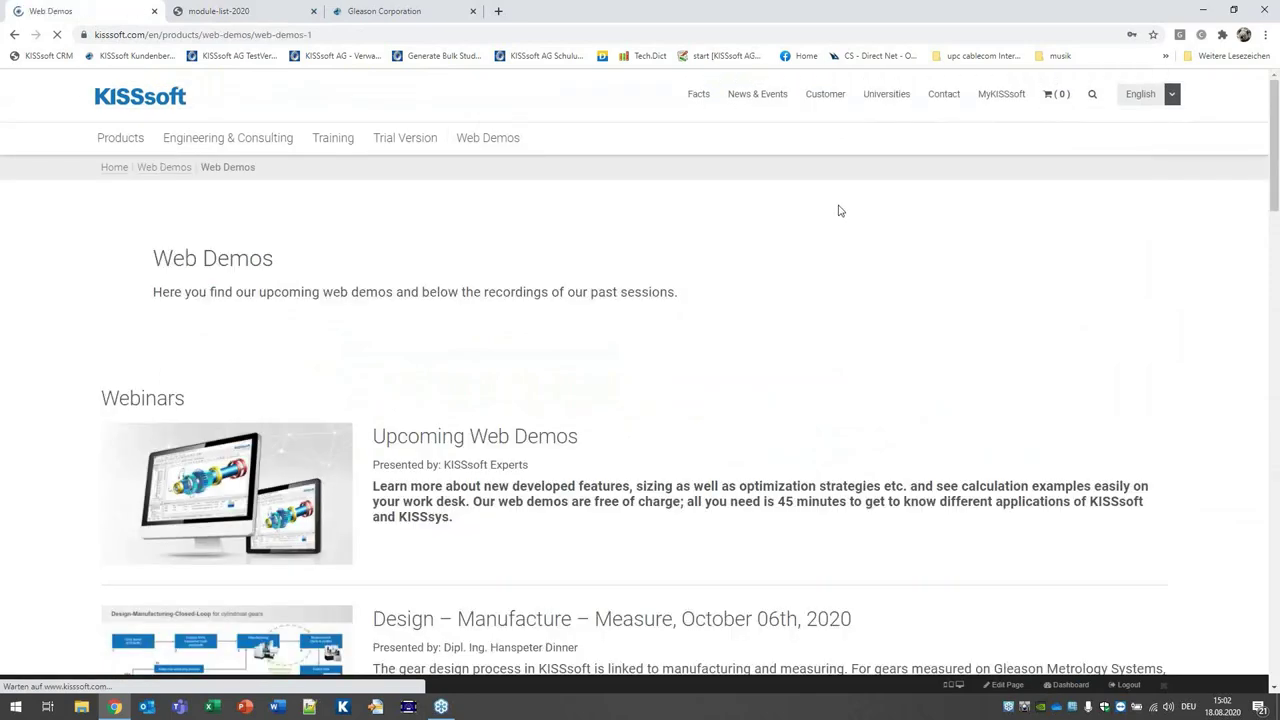
pyautogui.scroll(-5, 800, 224)
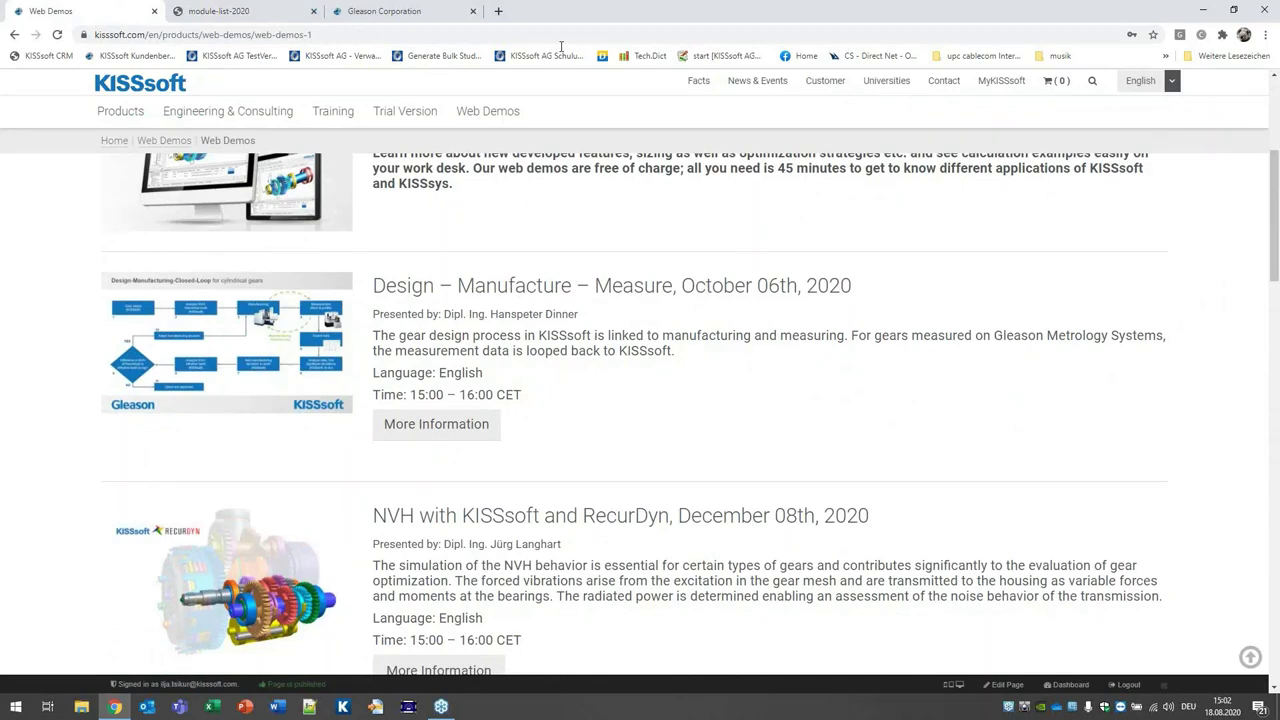
# Show the list of upcoming live Gear Trainer webinars in the training area of the Gleason website.
pyautogui.click(383, 6)
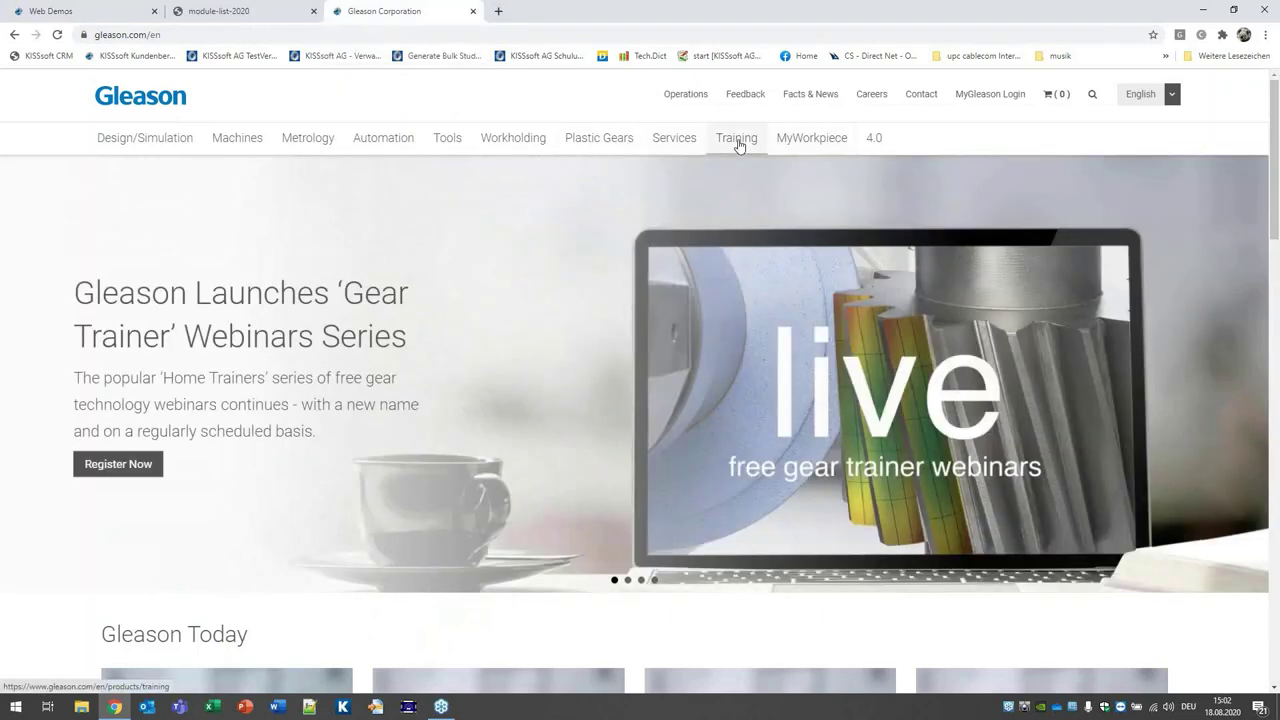
pyautogui.click(737, 143)
pyautogui.scroll(-1, 830, 280)
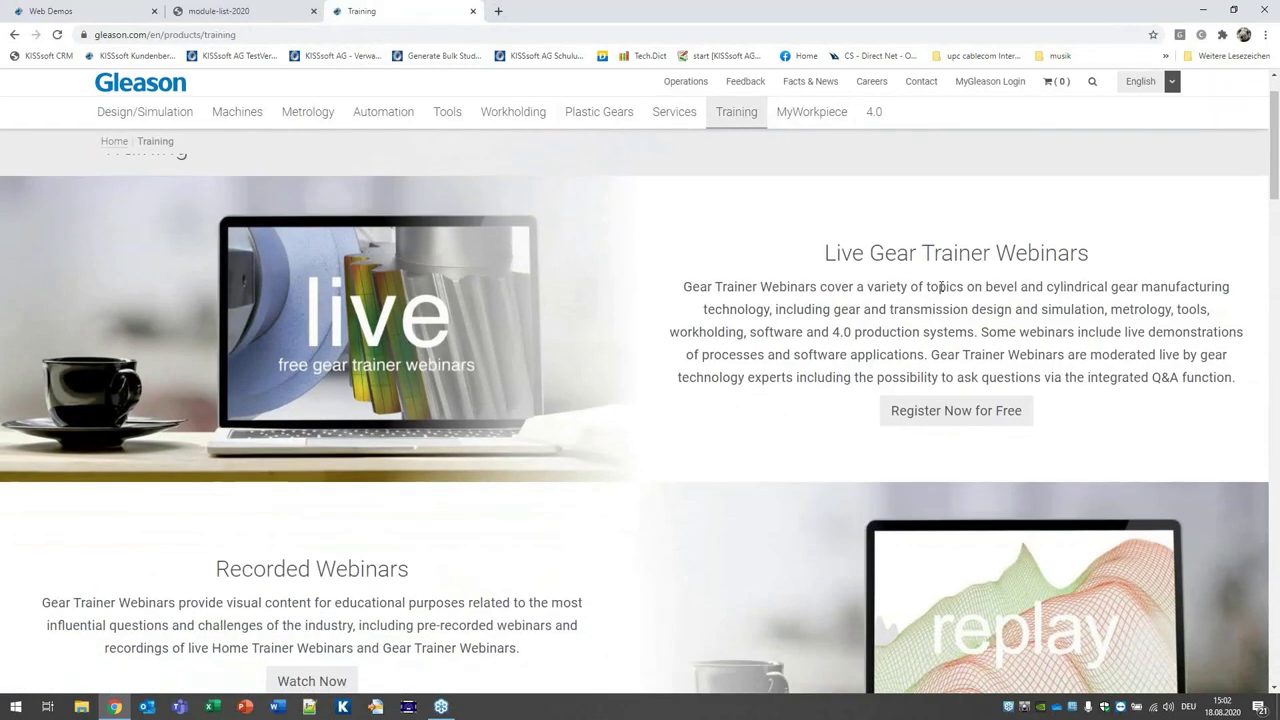
pyautogui.click(955, 418)
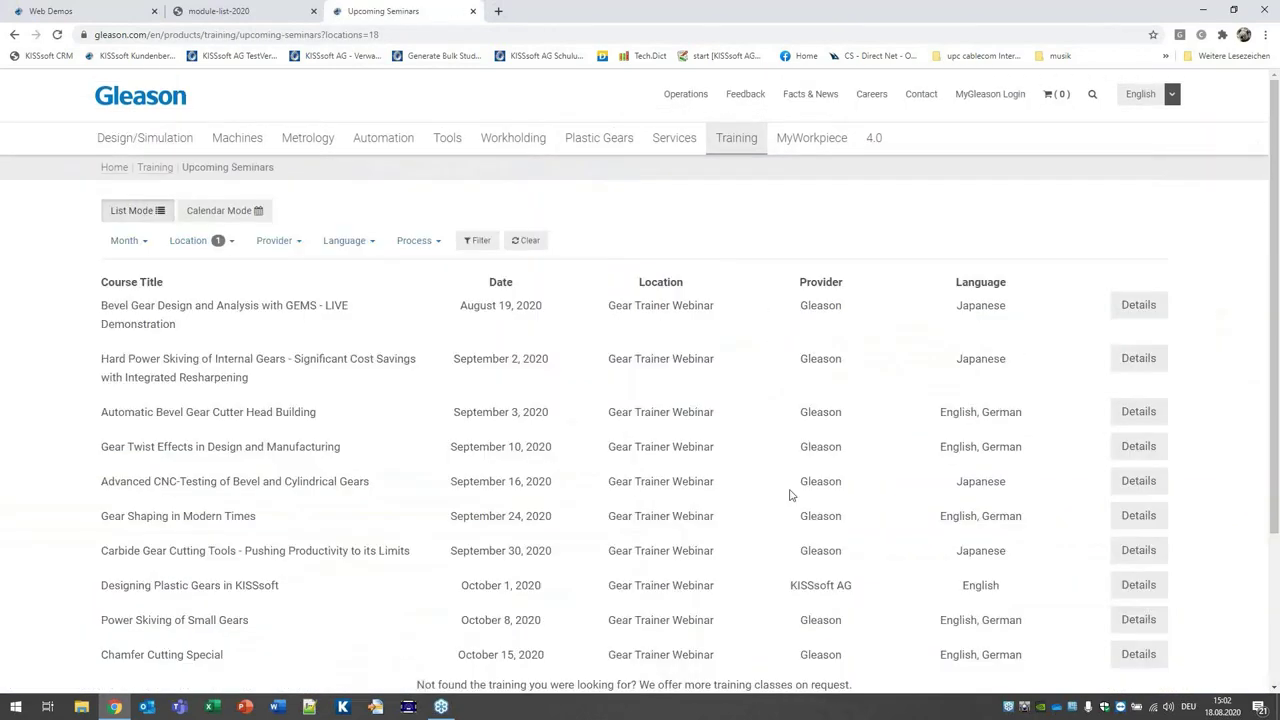
pyautogui.scroll(-1, 791, 491)
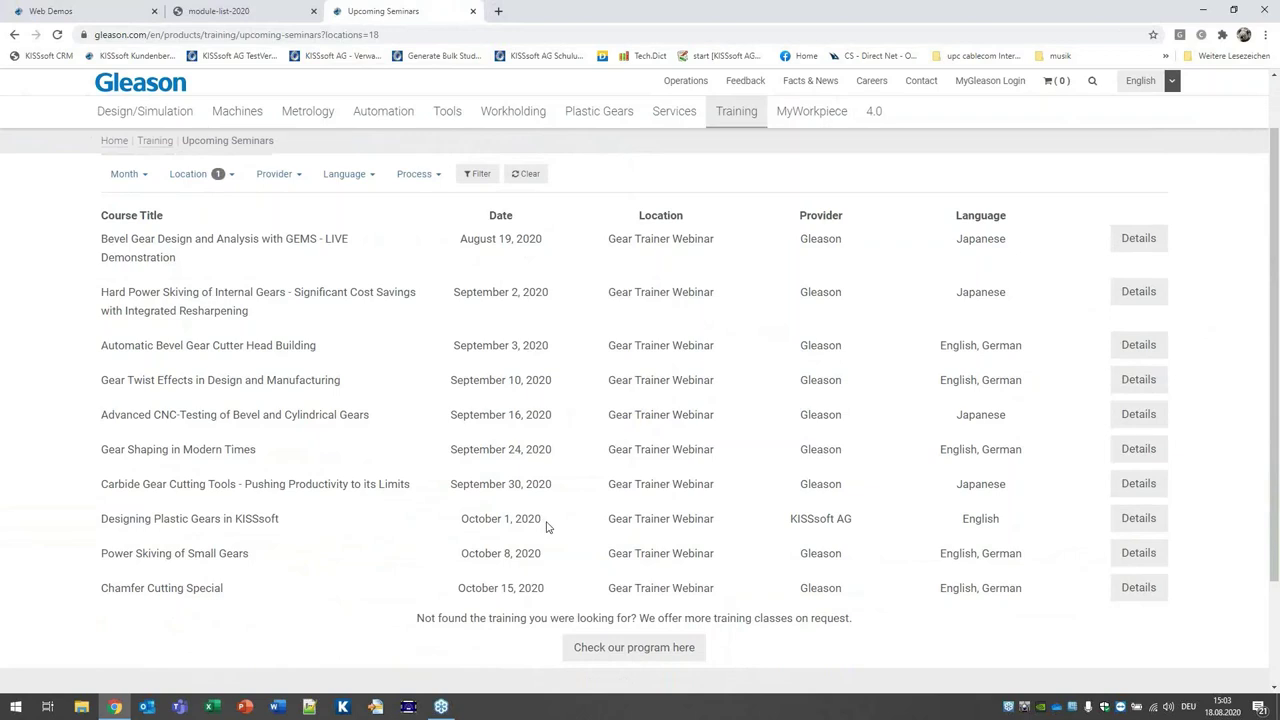
# Return to the KISSsoft web demos list and view the NVH with KISSsoft and RecurDyn entry.
pyautogui.click(70, 11)
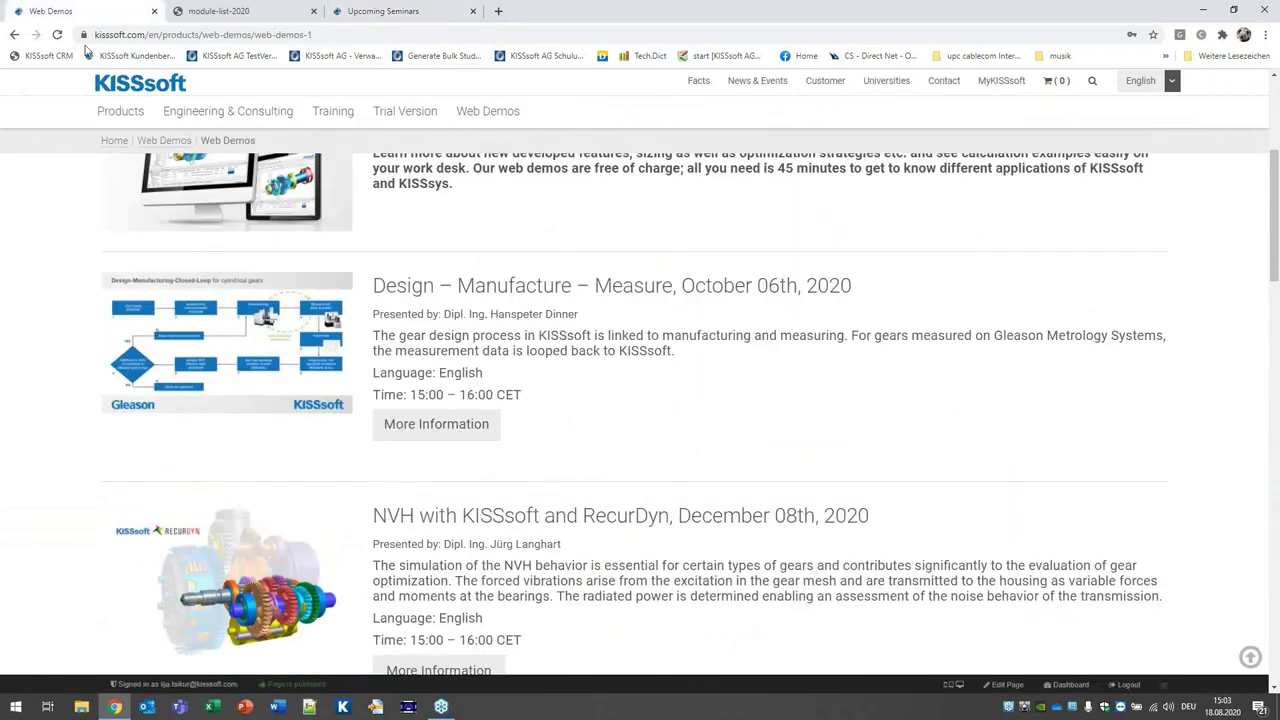
pyautogui.scroll(-2, 685, 412)
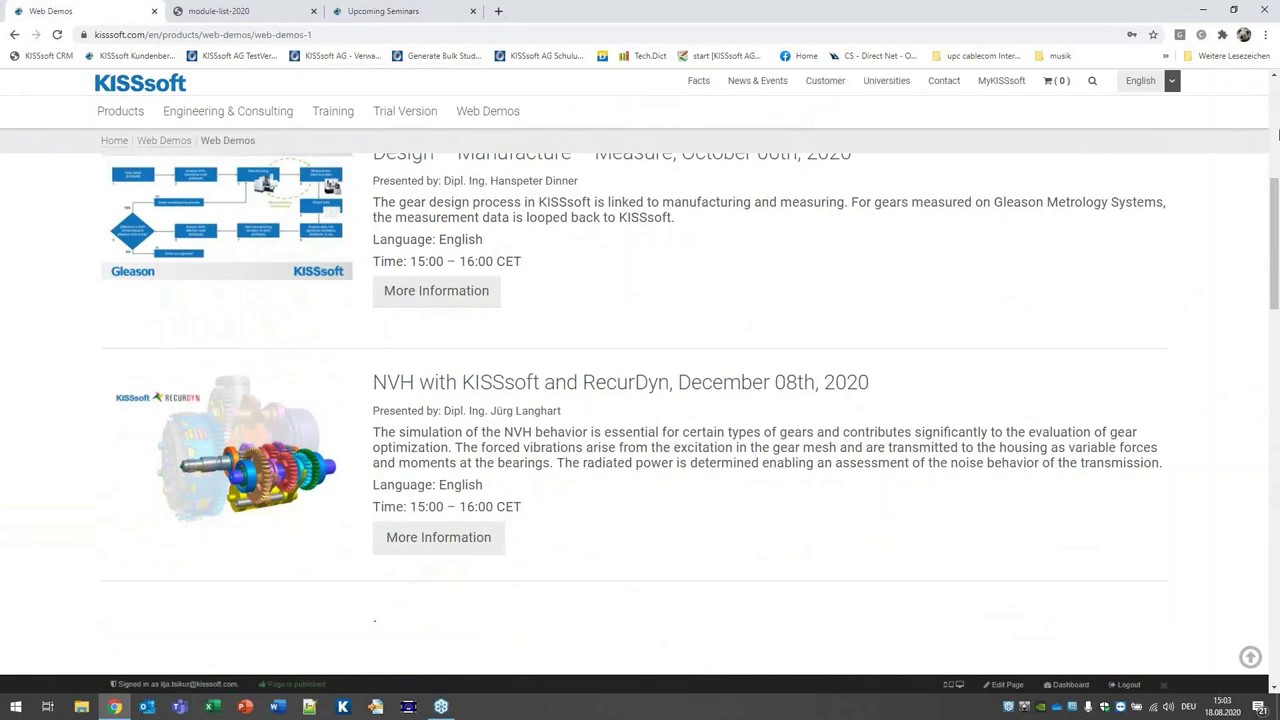
pyautogui.click(1266, 42)
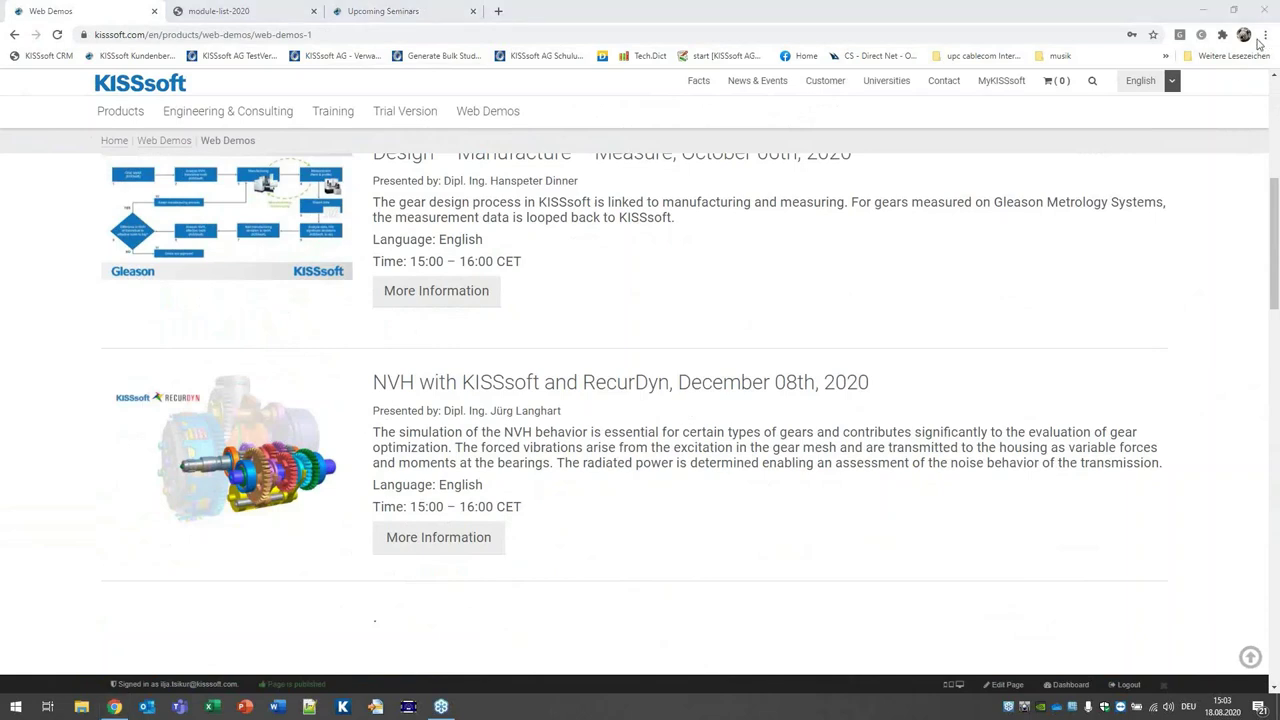
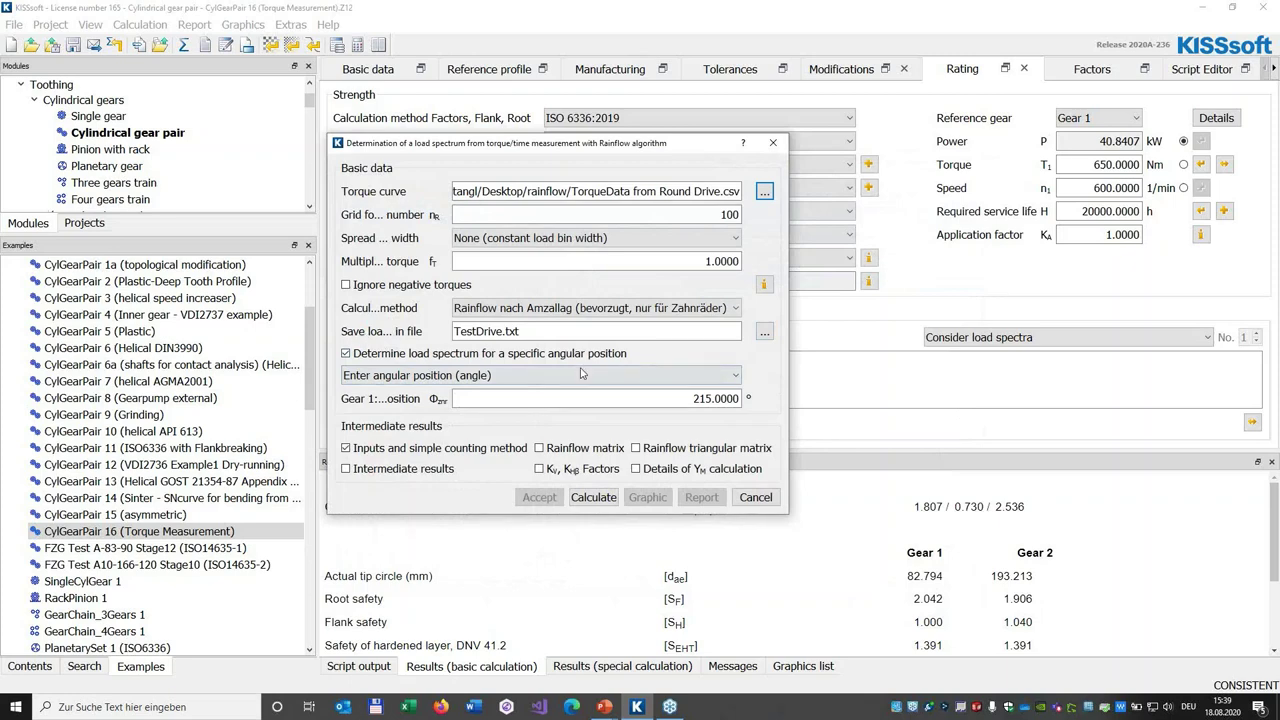
# Widen the Rainflow load spectrum dialog and set its output file to test-rounddrive.txt in the desktop's rainflow folder, accepting overwriting.
pyautogui.moveTo(788, 335); pyautogui.dragTo(1015, 327)
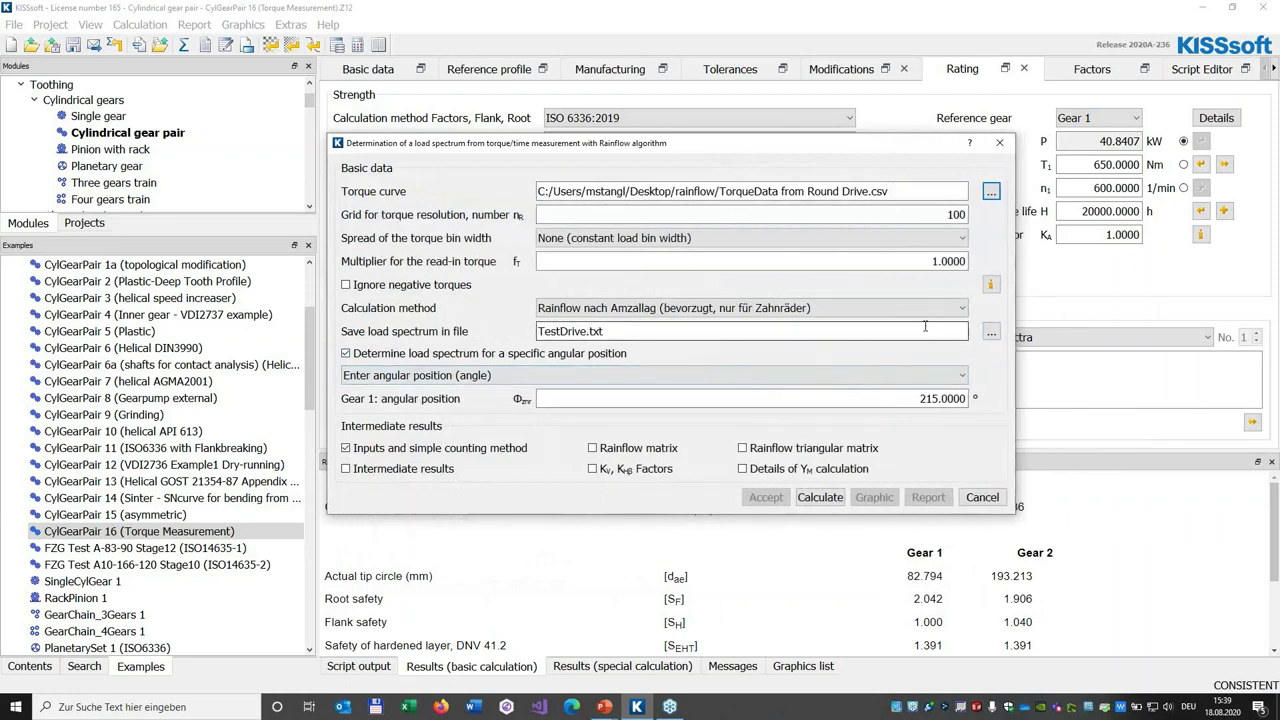
pyautogui.click(990, 331)
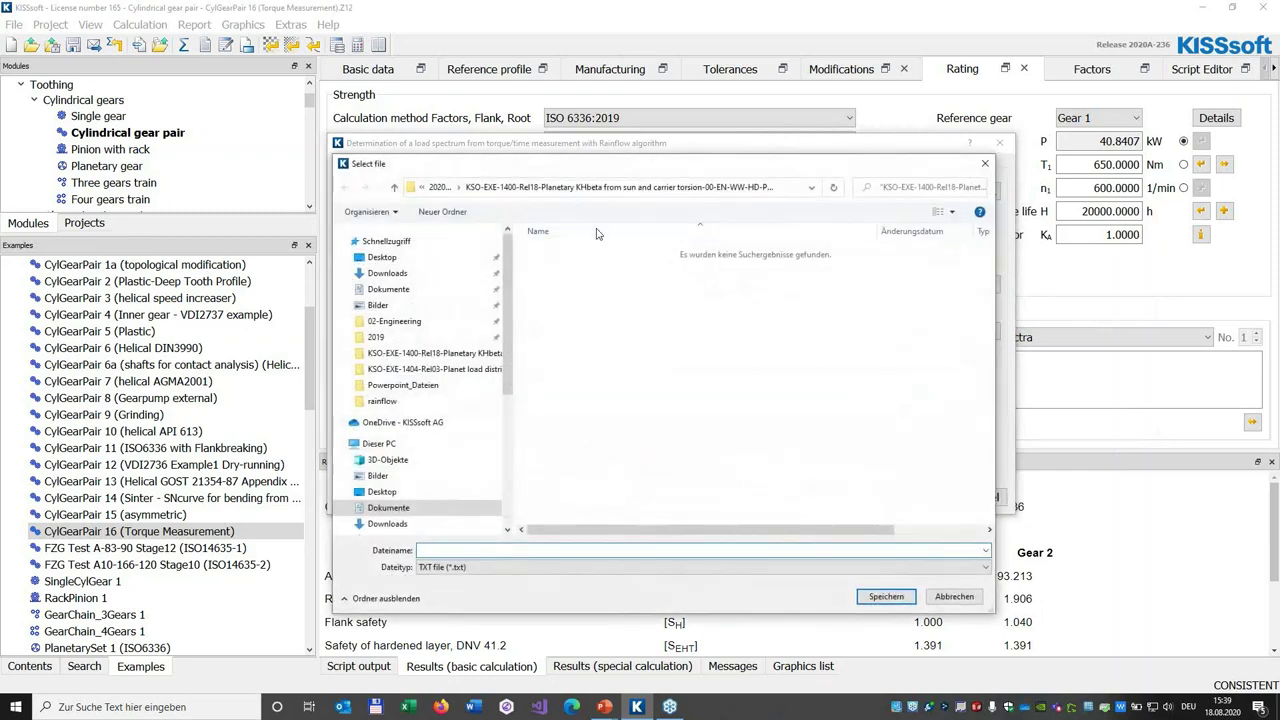
pyautogui.click(437, 258)
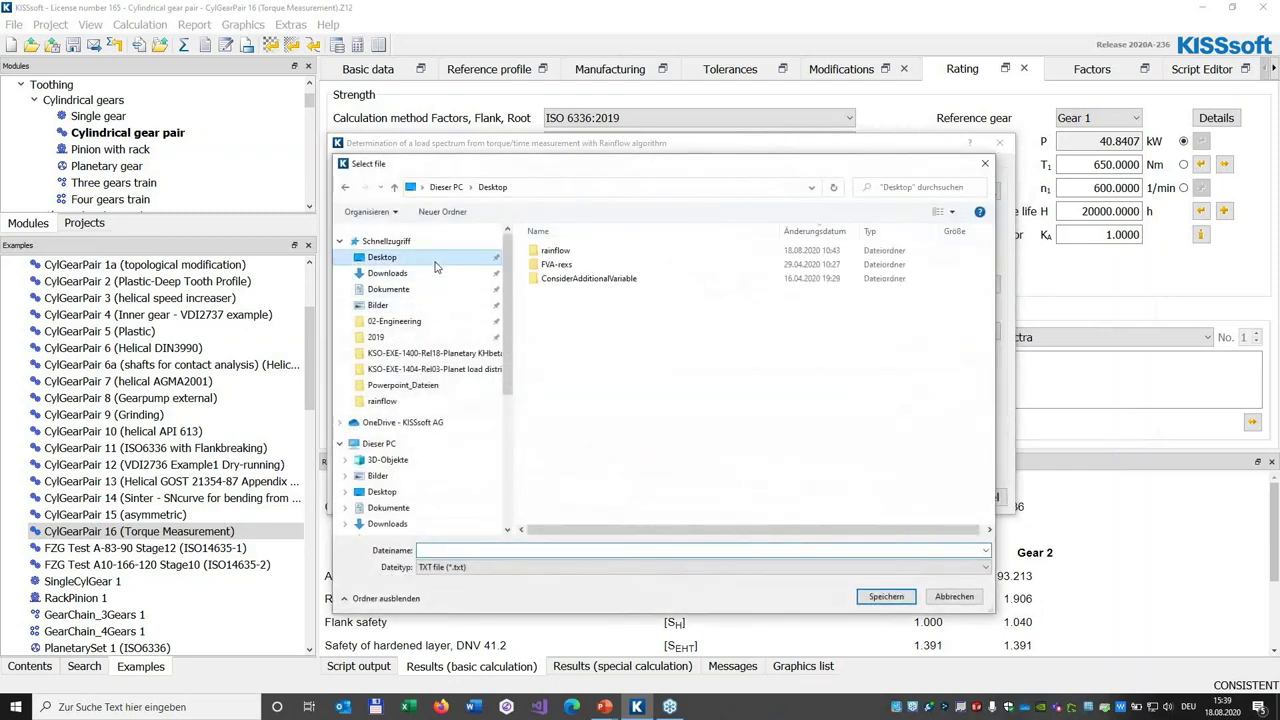
pyautogui.doubleClick(589, 254)
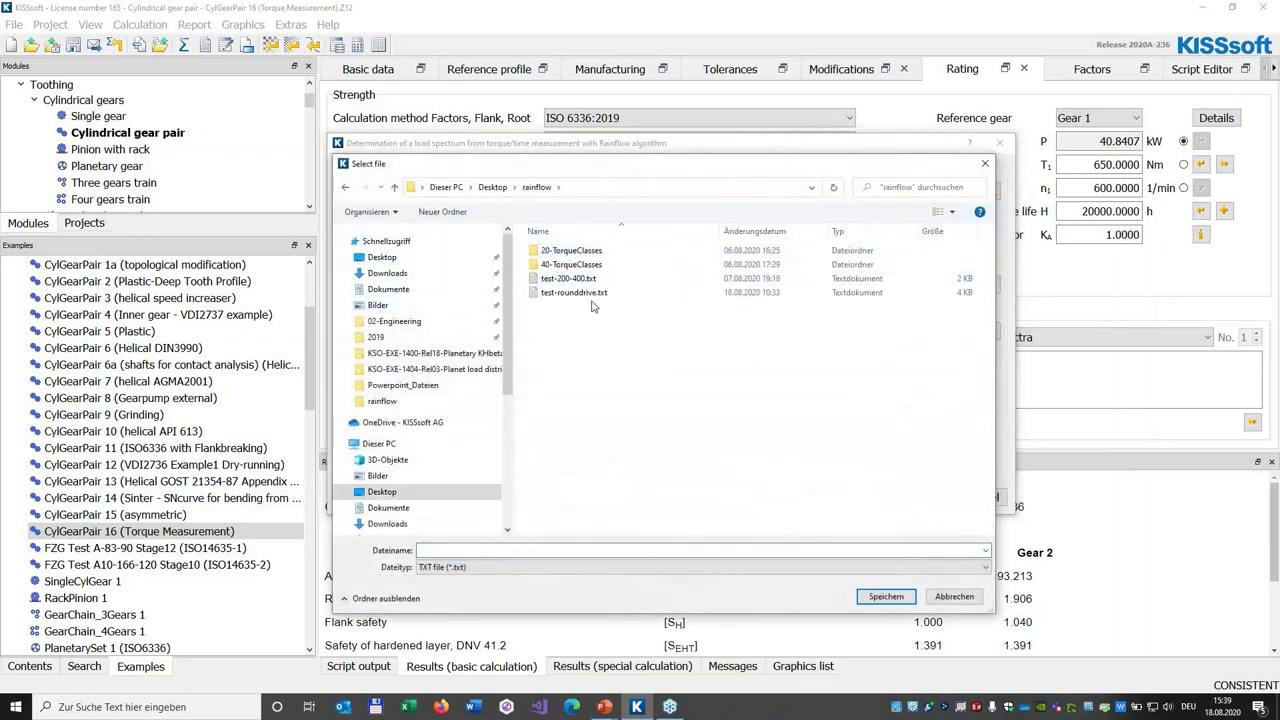
pyautogui.click(592, 294)
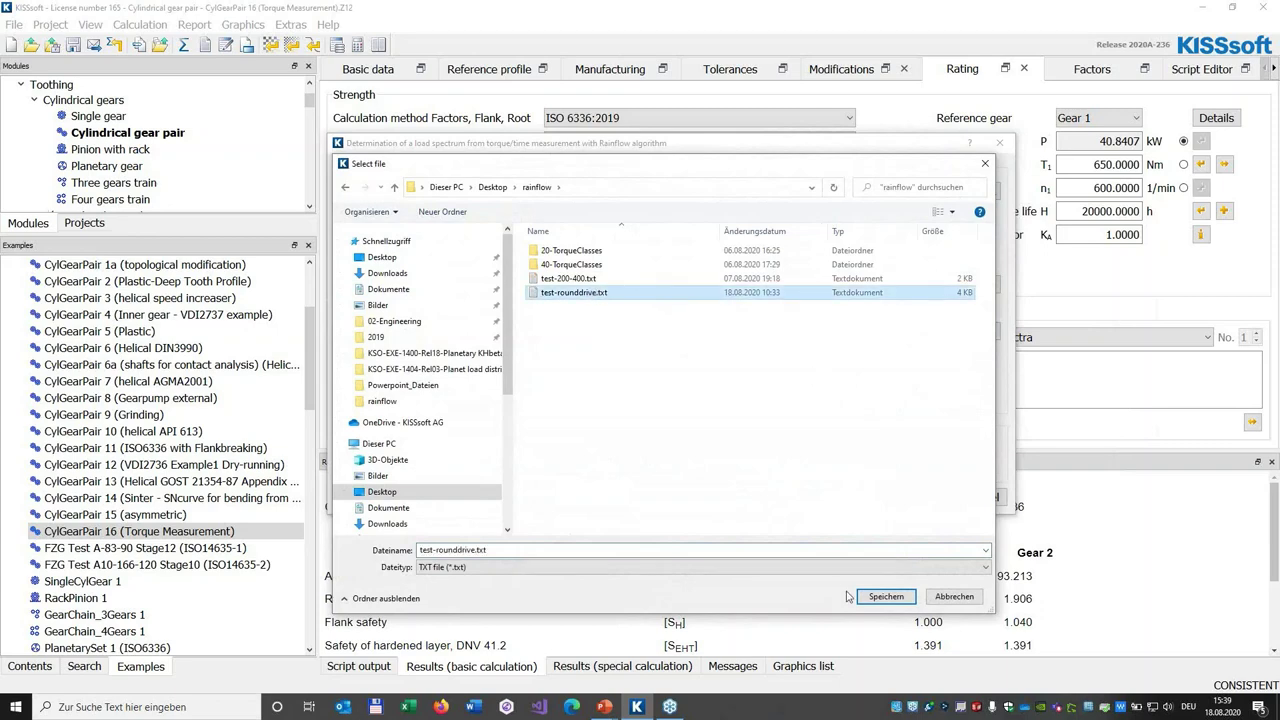
pyautogui.click(886, 596)
pyautogui.click(662, 357)
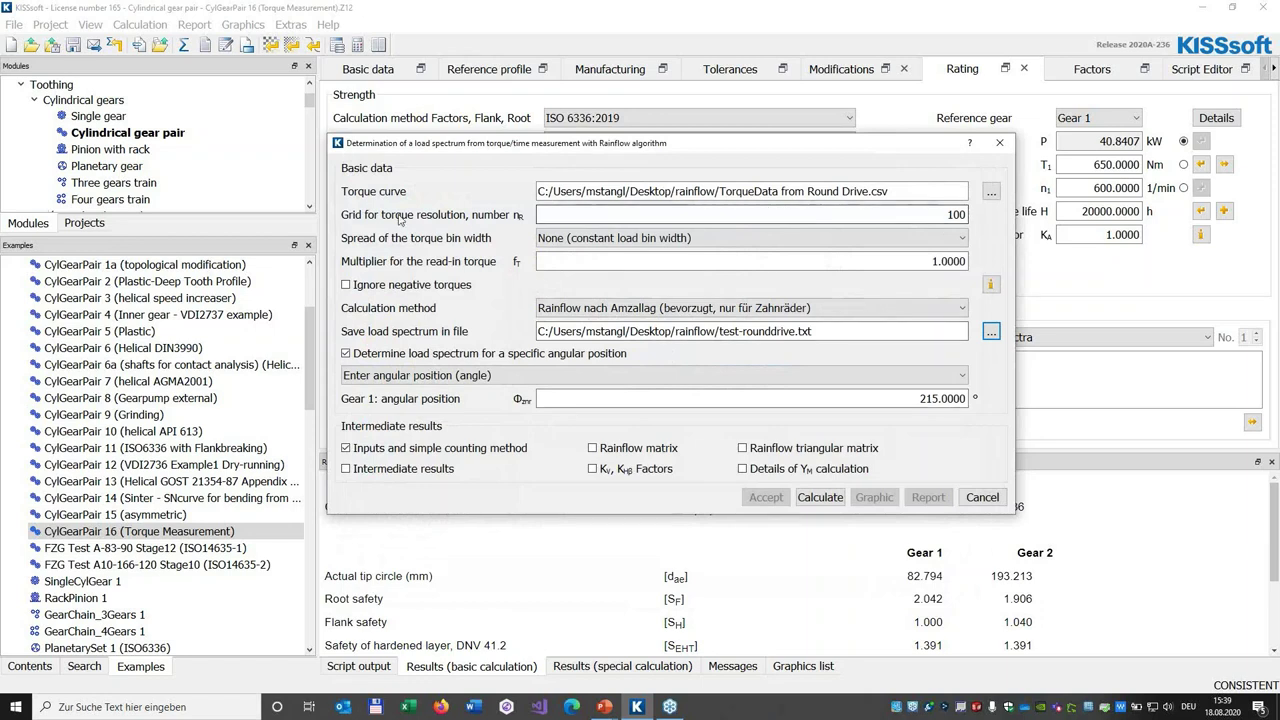
# Set the grid number for the torque resolution to 10.
pyautogui.click(545, 216)
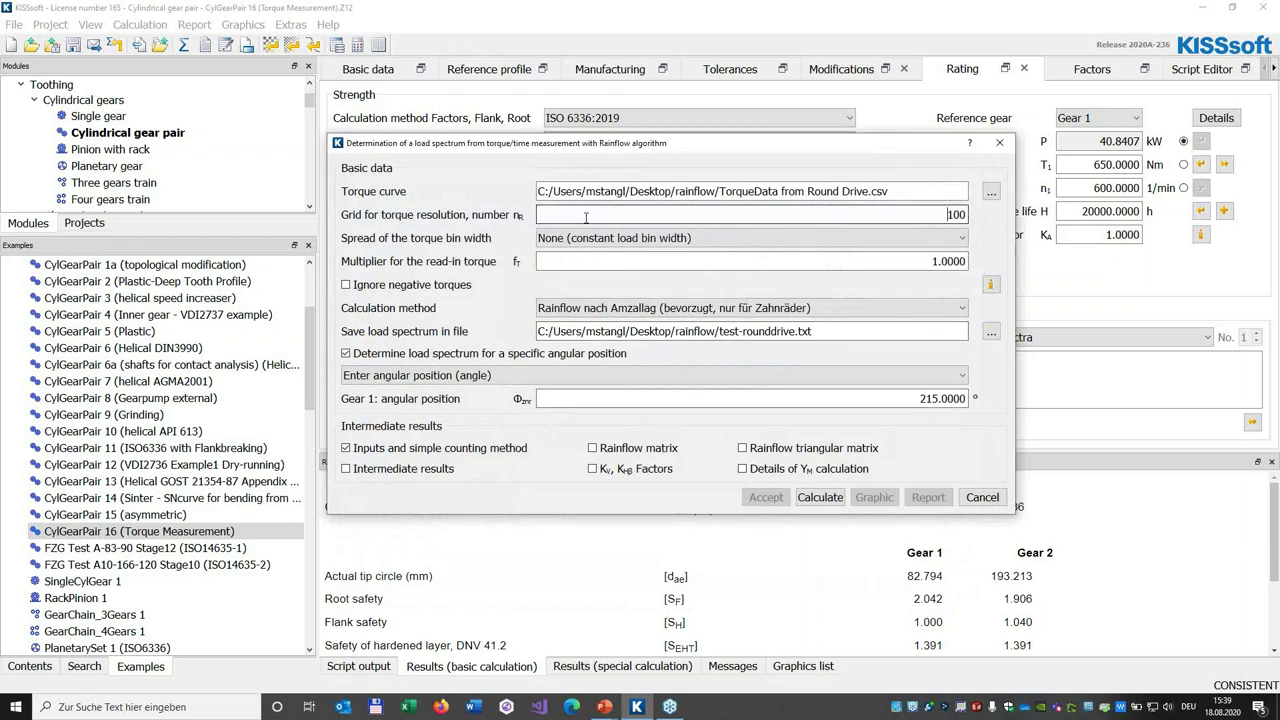
pyautogui.doubleClick(956, 214)
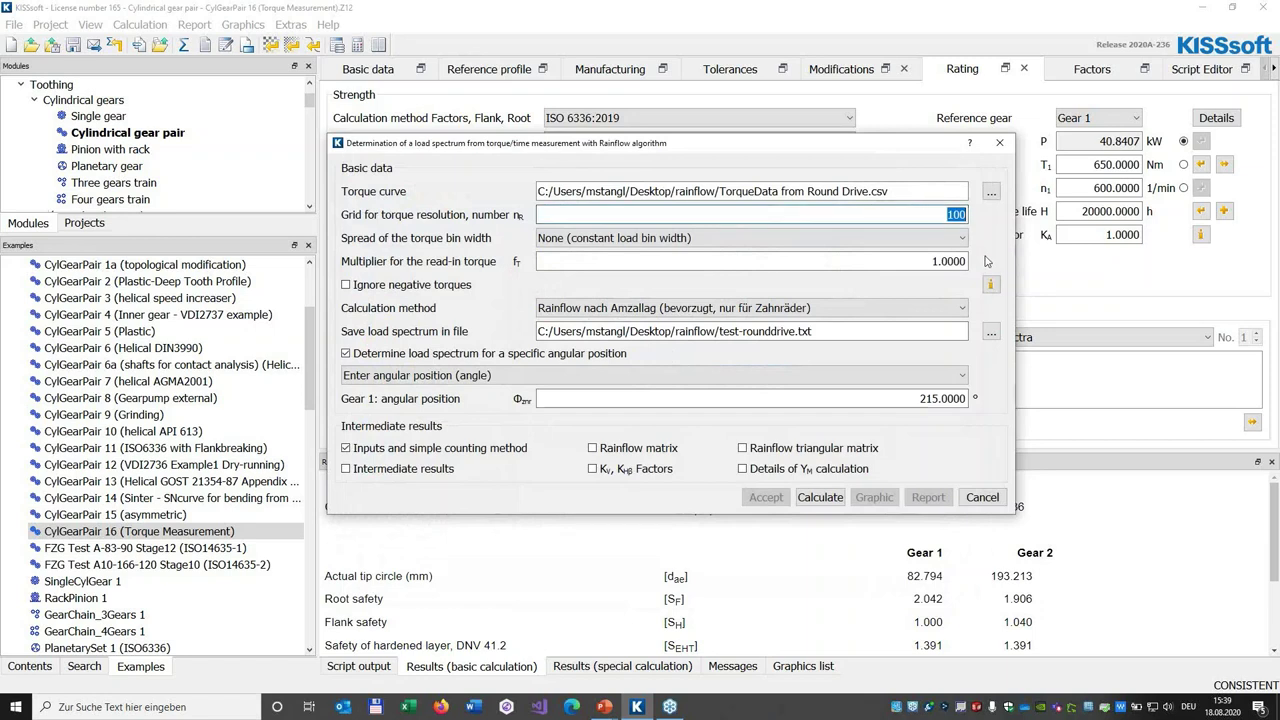
pyautogui.write('10')
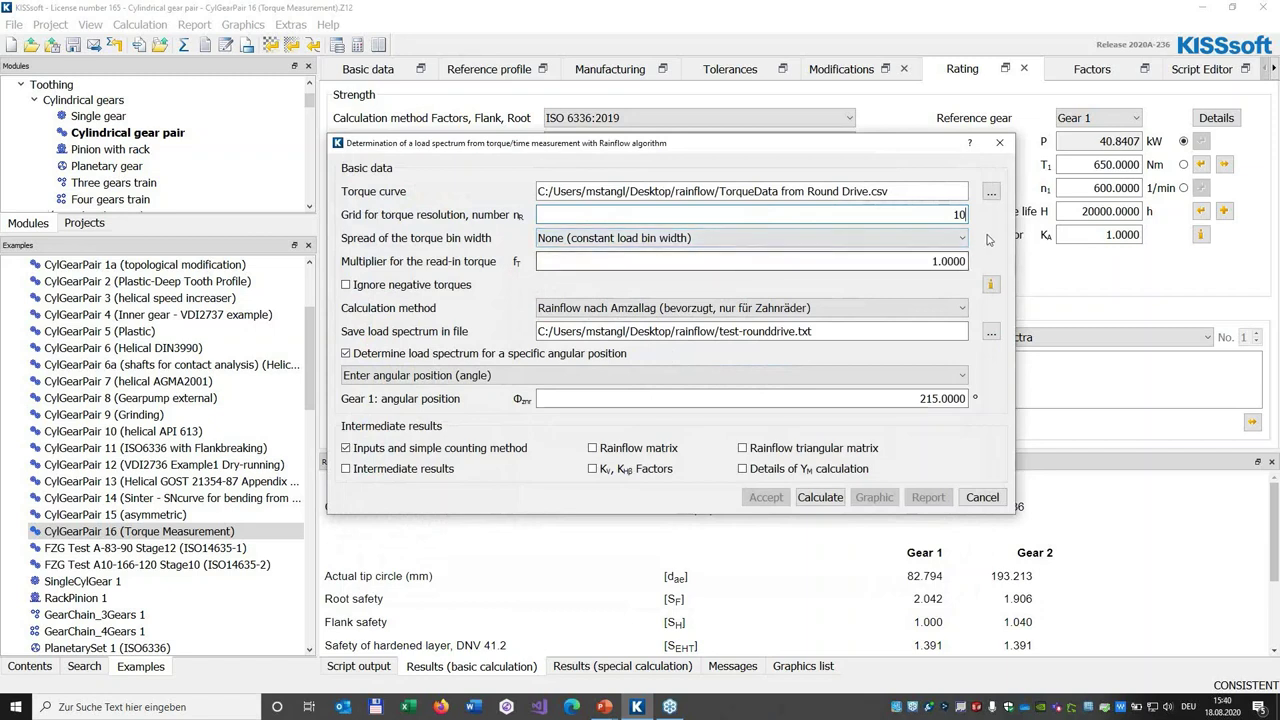
# Review the spread options for the torque bin width and keep None (constant load bin width) selected.
pyautogui.click(925, 241)
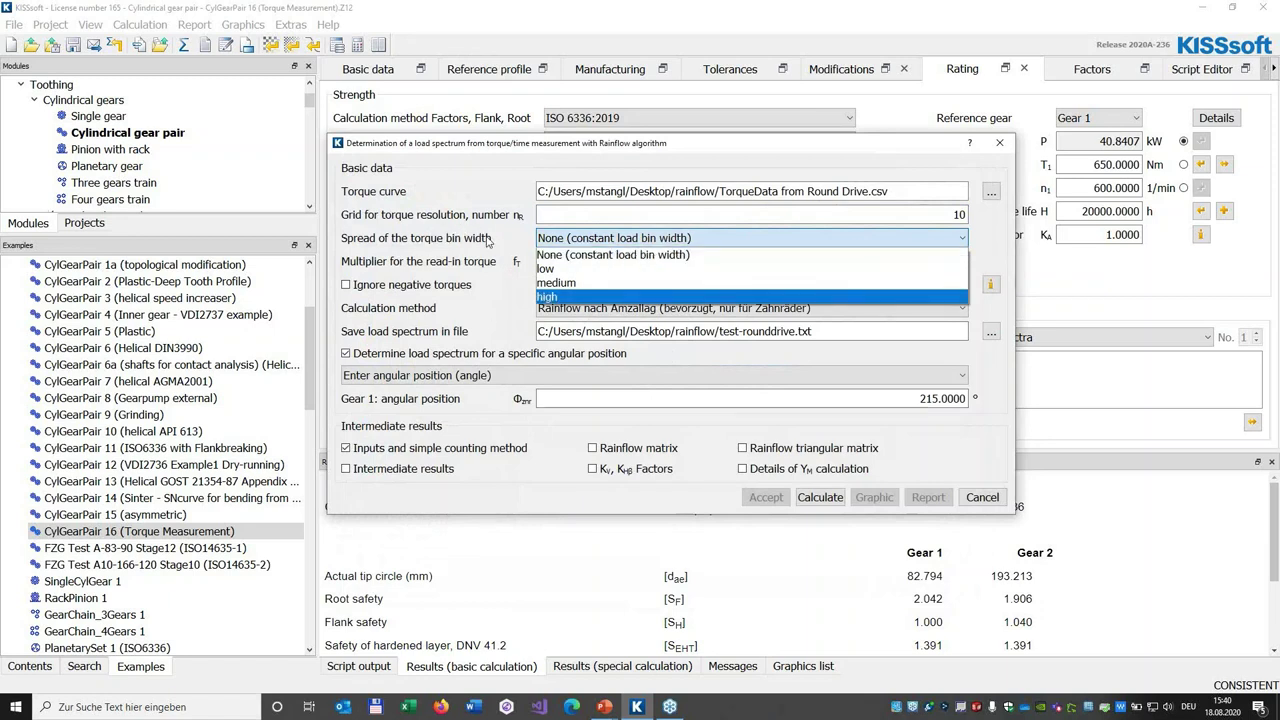
pyautogui.click(488, 241)
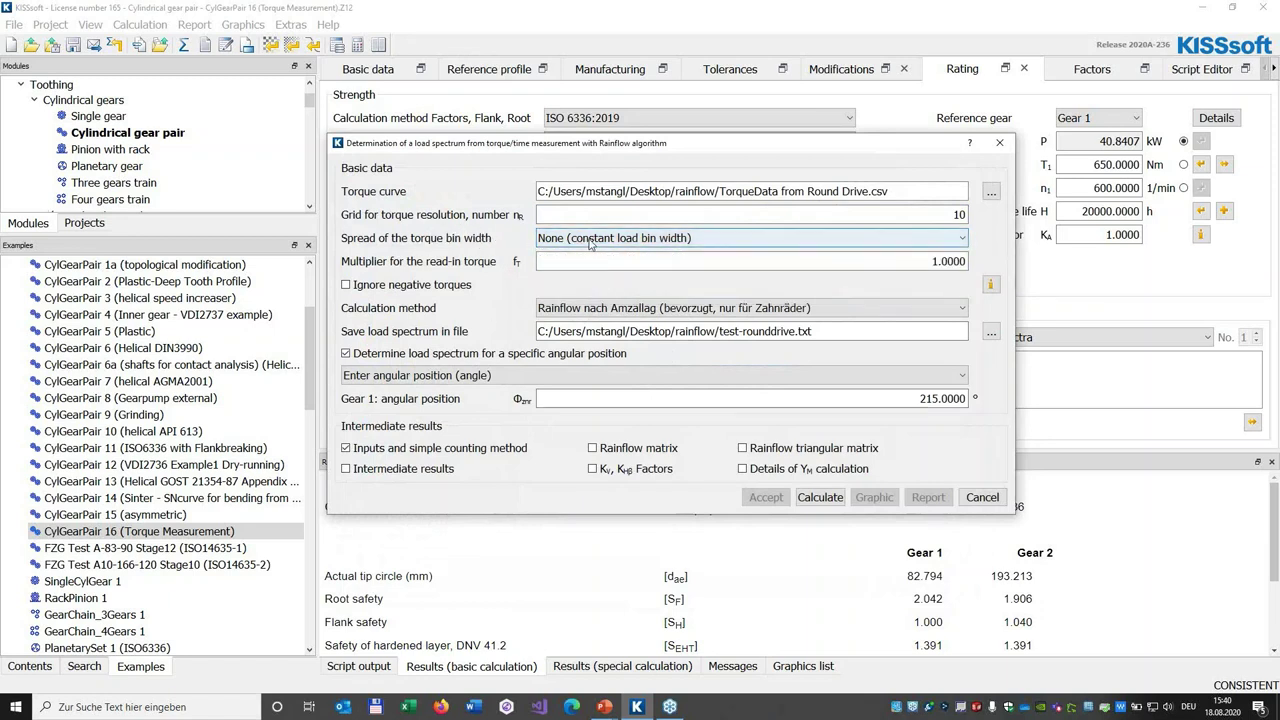
pyautogui.click(590, 244)
pyautogui.click(594, 241)
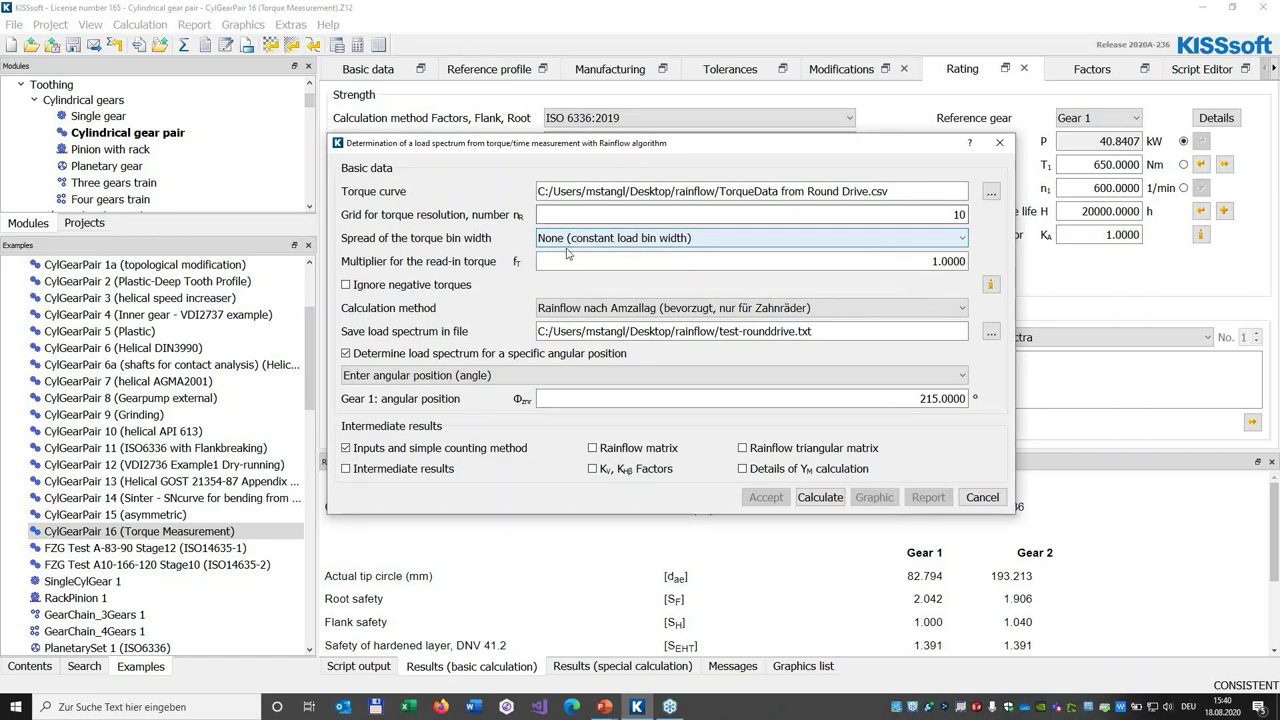
pyautogui.click(578, 240)
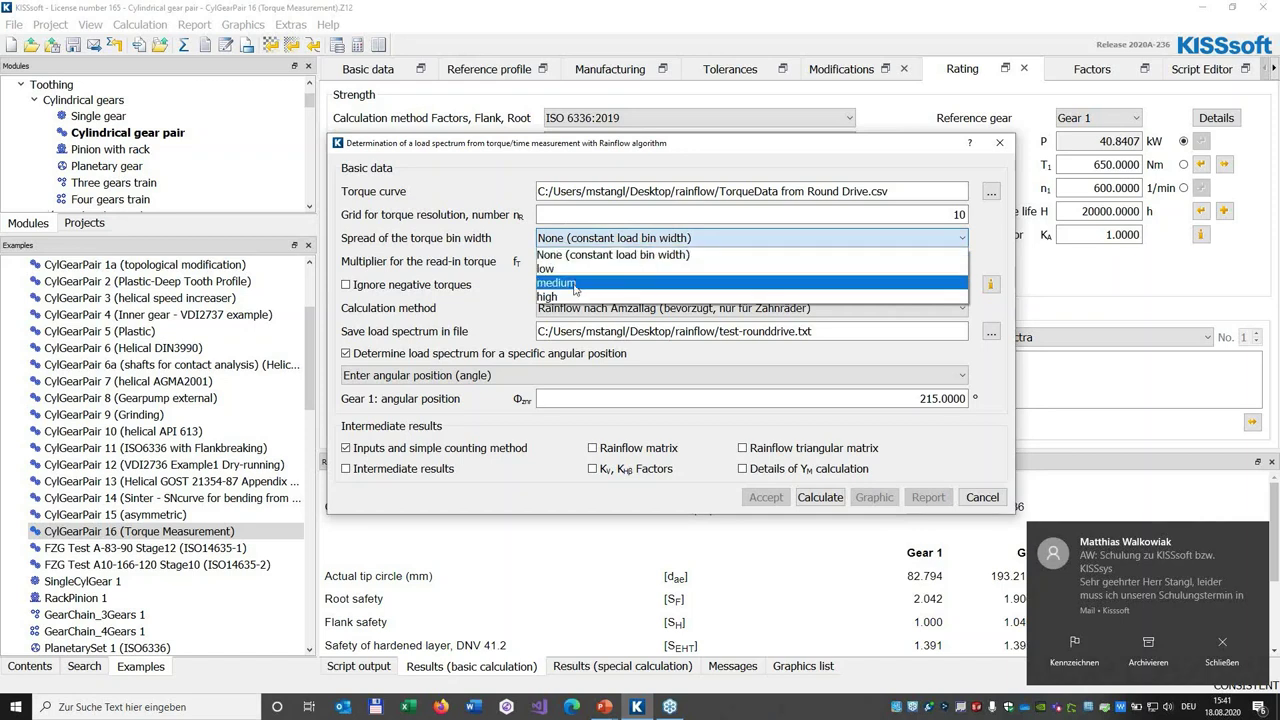
pyautogui.click(620, 255)
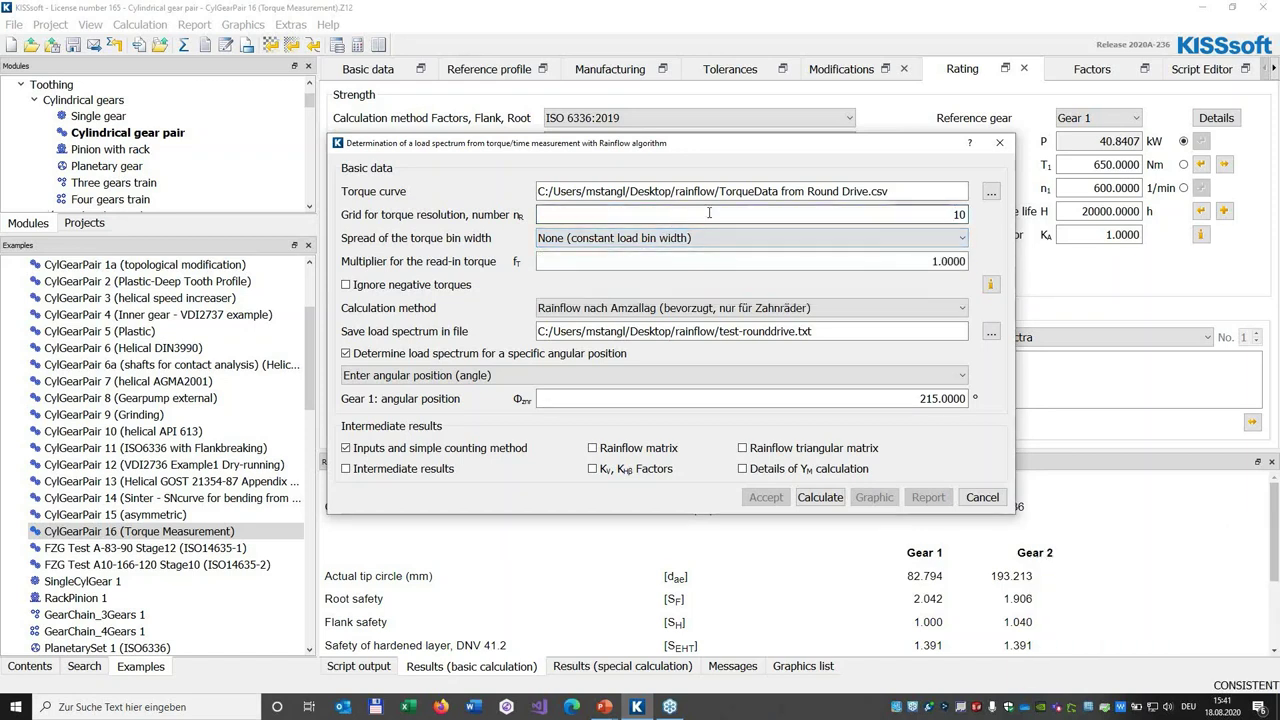
pyautogui.click(709, 213)
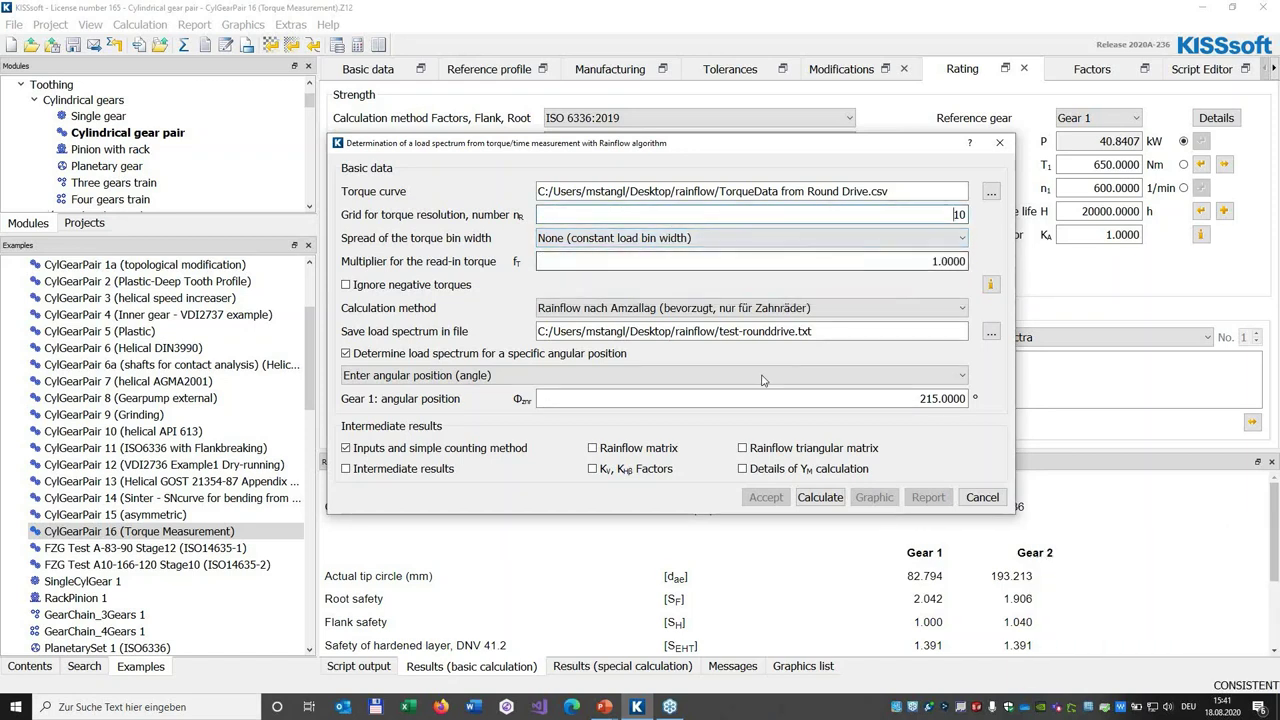
# Set gear 1's angular position to 5° and review the position options, keeping Enter angular position (angle) selected.
pyautogui.click(940, 398)
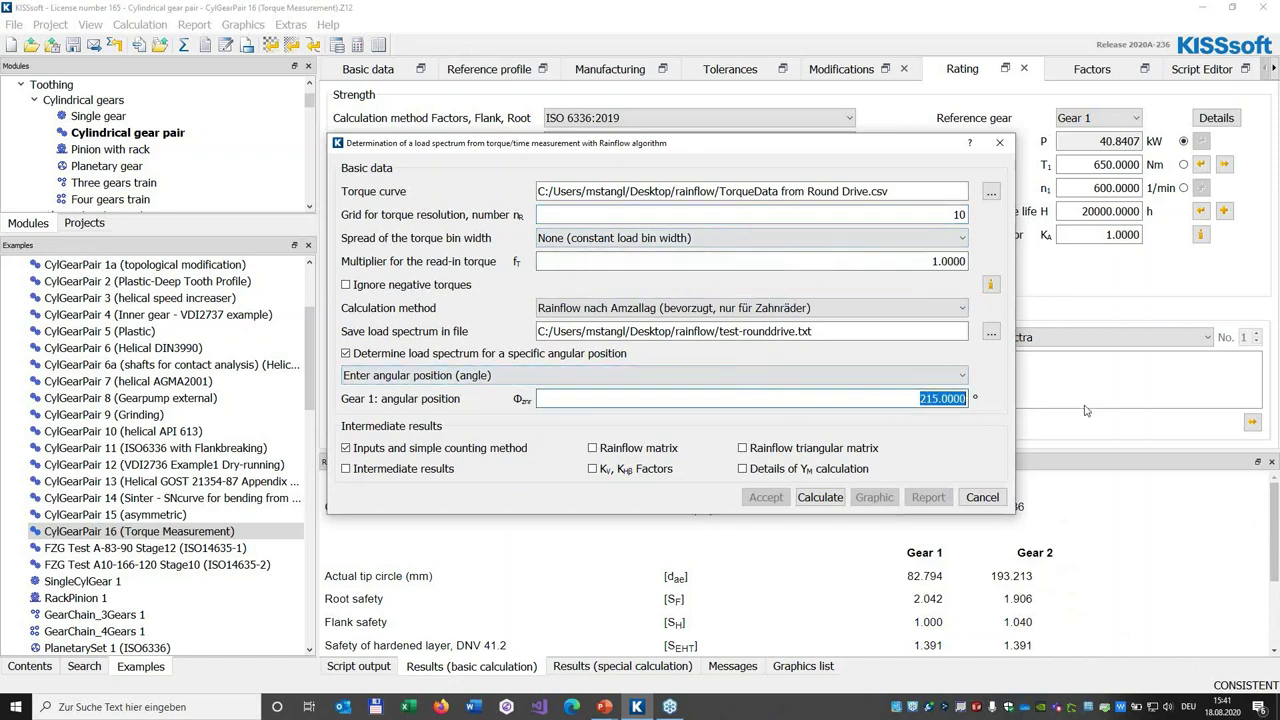
pyautogui.write('5')
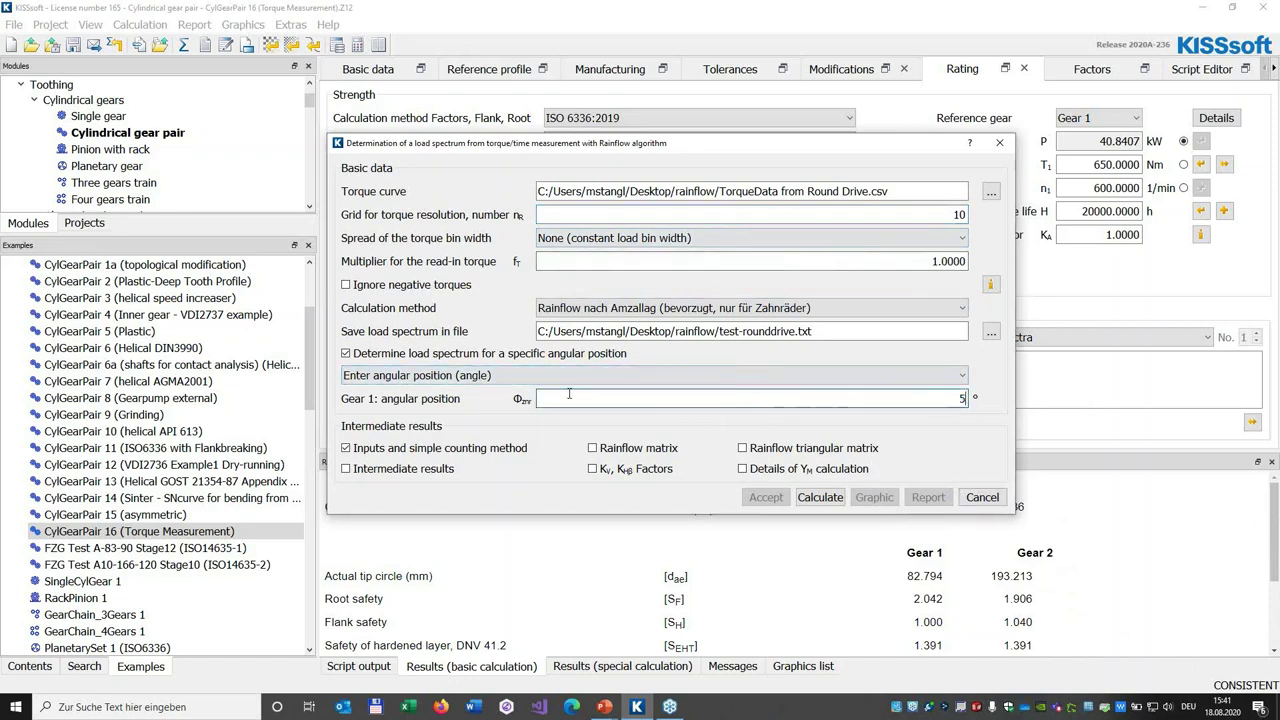
pyautogui.click(566, 380)
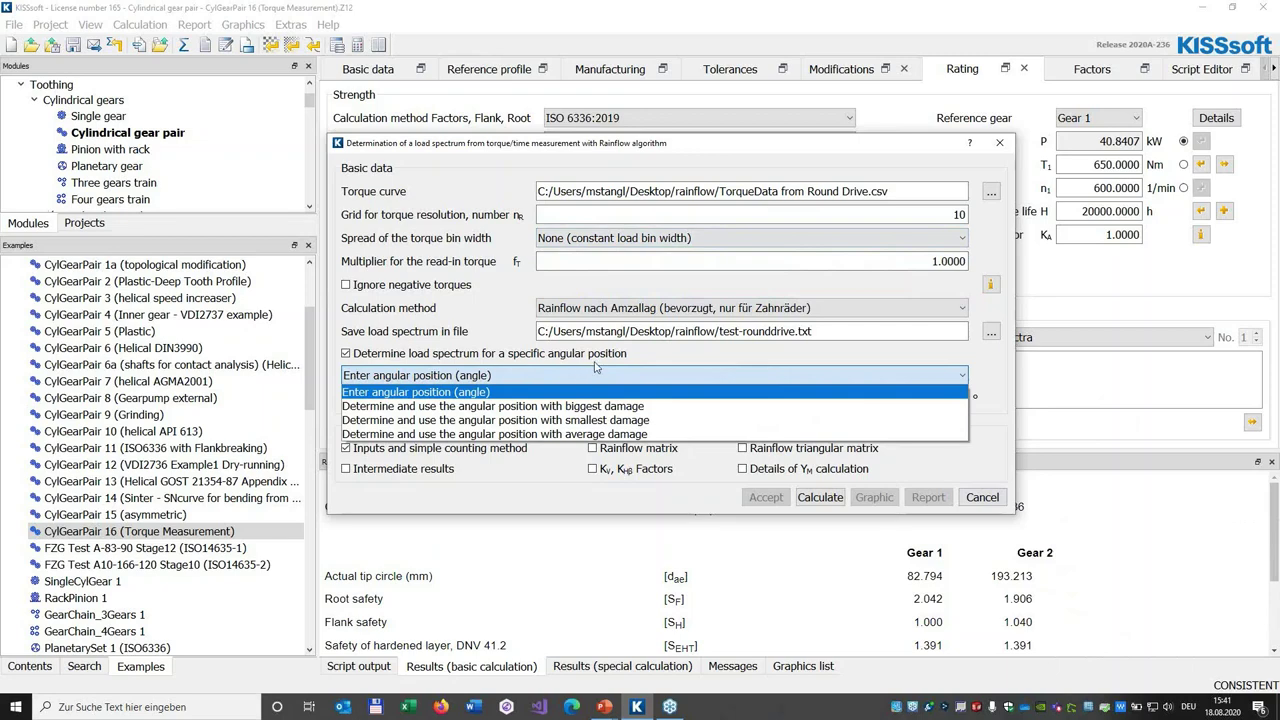
pyautogui.click(612, 356)
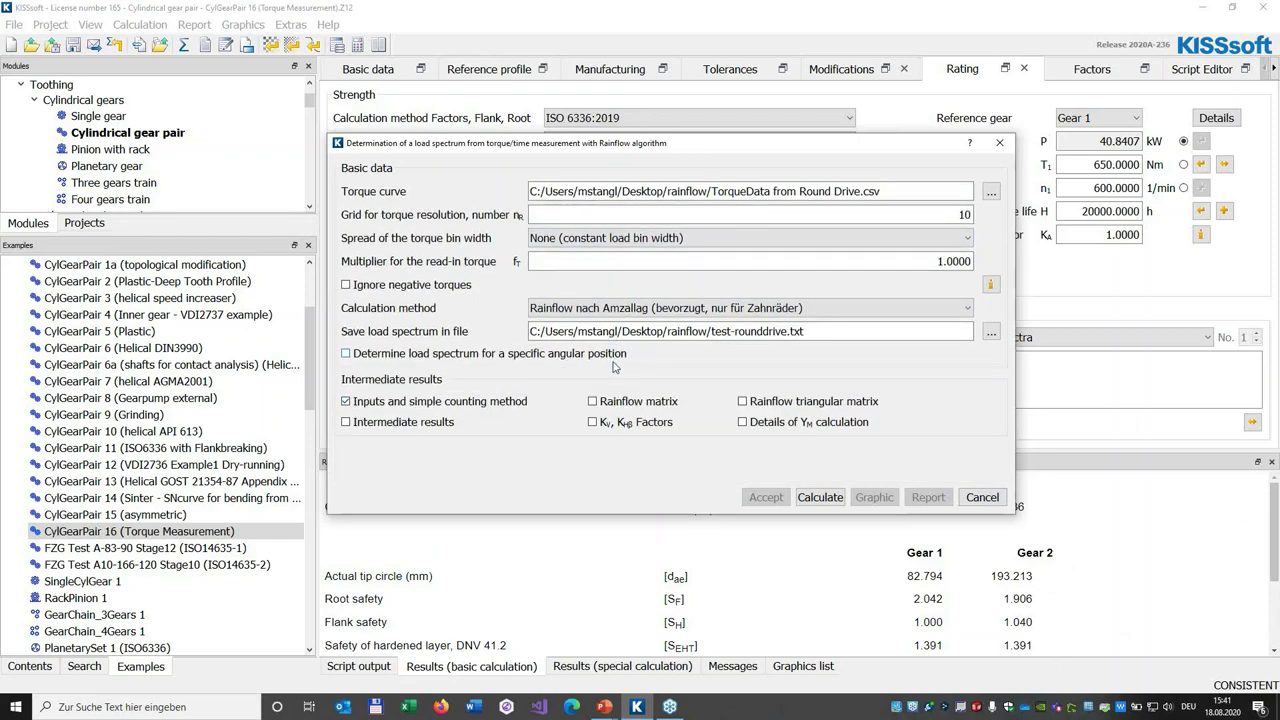
pyautogui.click(610, 357)
pyautogui.click(610, 376)
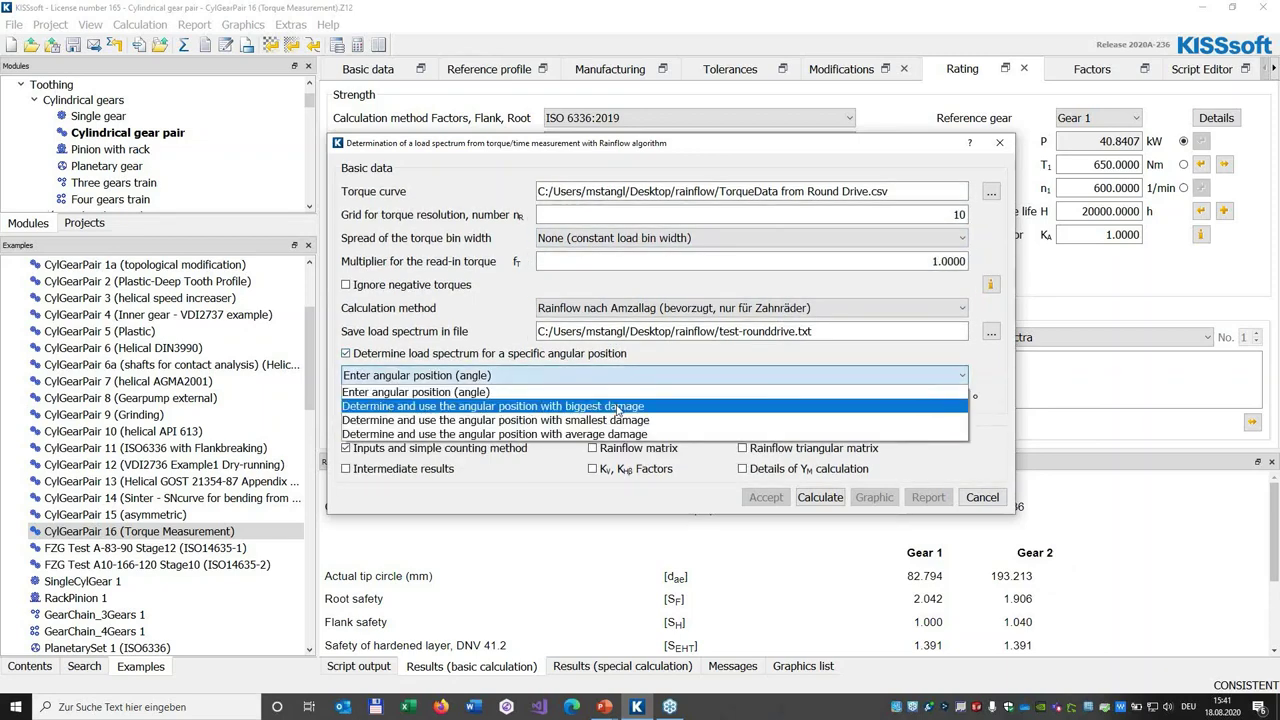
pyautogui.click(628, 391)
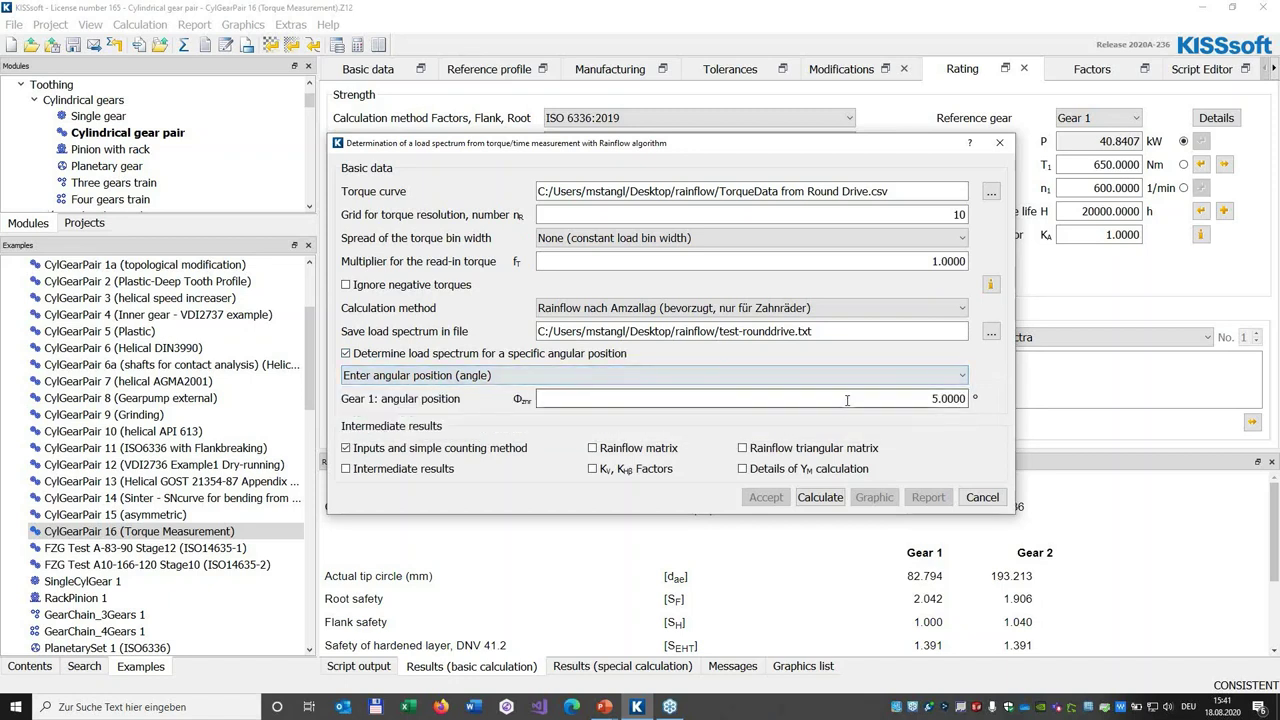
pyautogui.moveTo(847, 400); pyautogui.dragTo(998, 398)
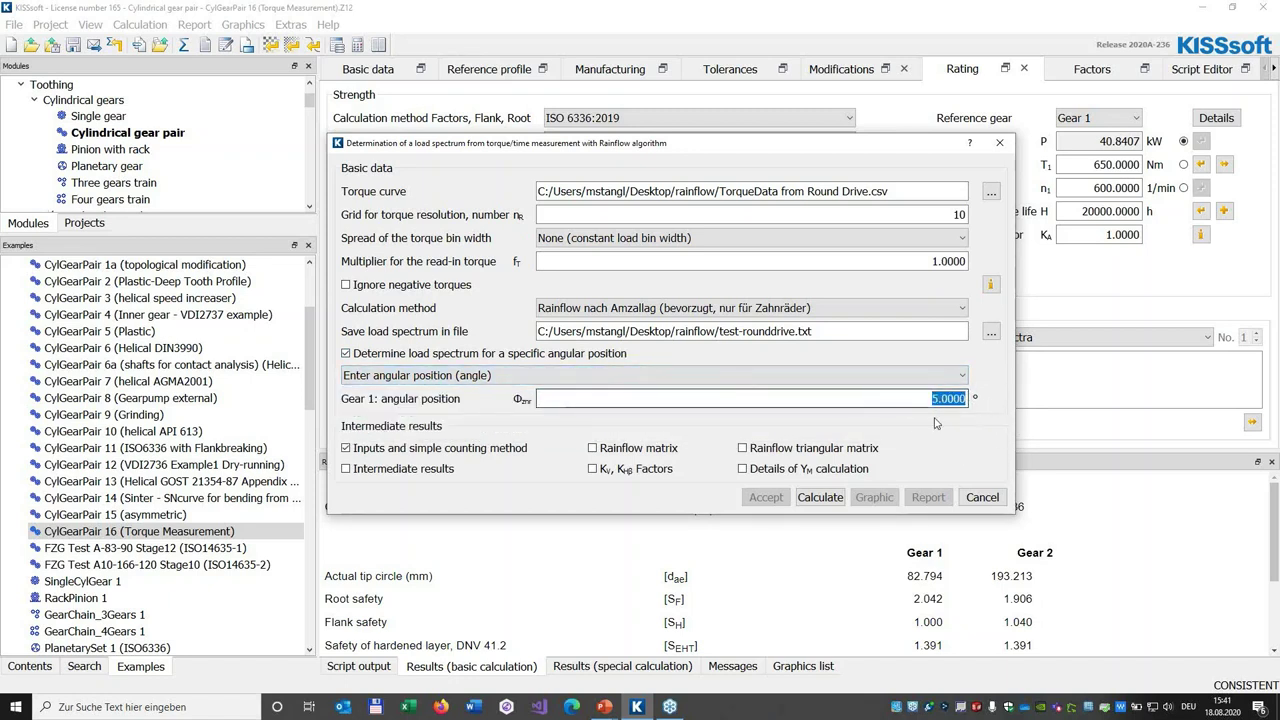
# Include the Rainflow matrix and the details of YM calculation in the intermediate results and calculate the load spectrum.
pyautogui.click(637, 449)
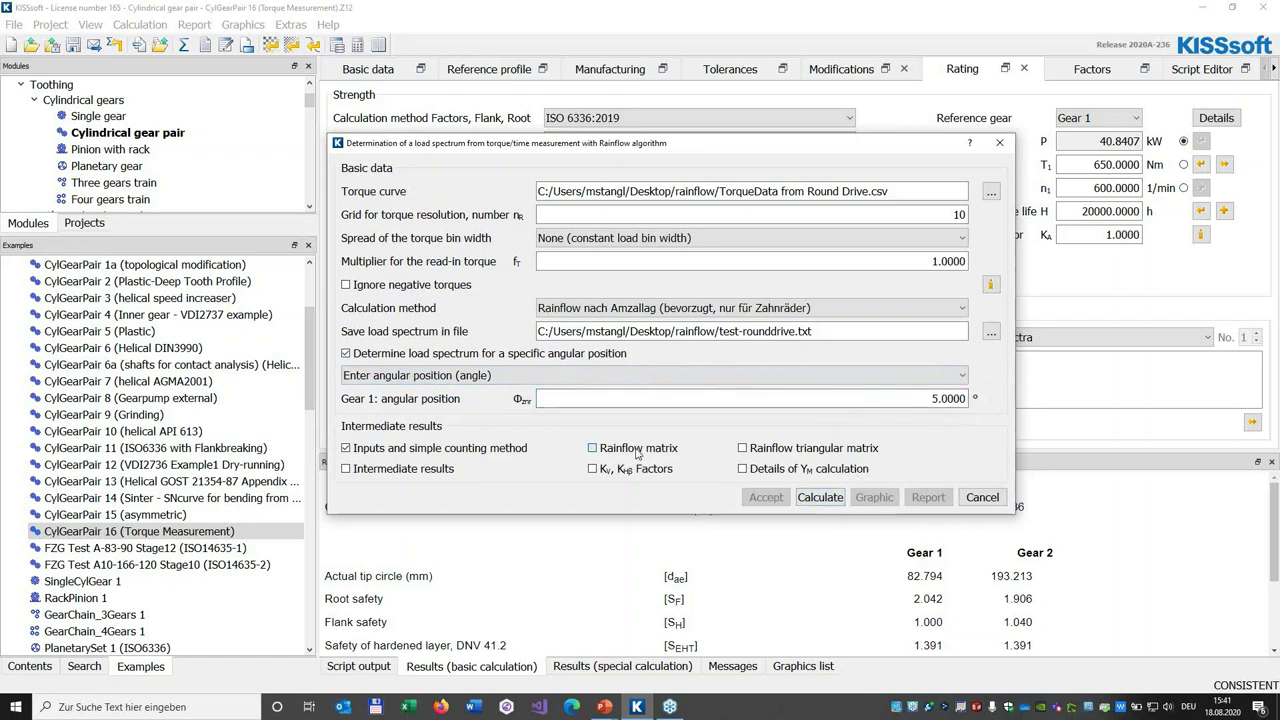
pyautogui.click(810, 474)
pyautogui.click(820, 498)
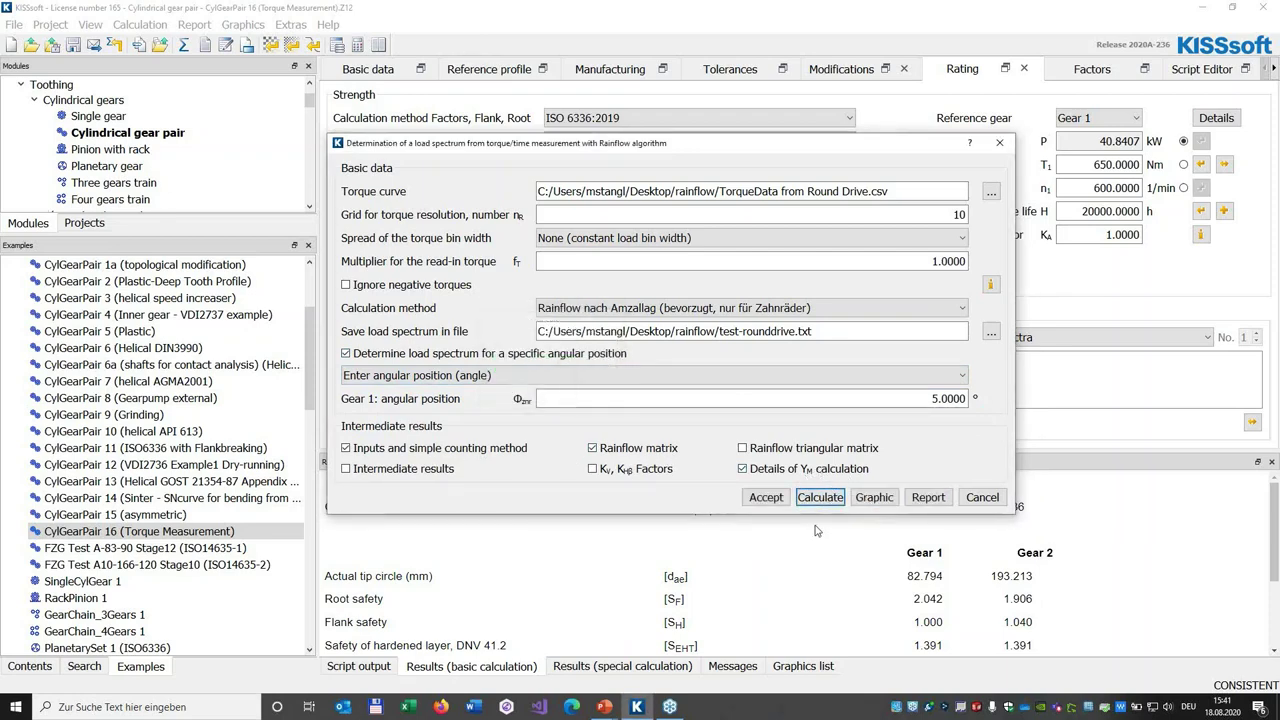
# Open the torque curve graphic and enlarge its window.
pyautogui.click(874, 497)
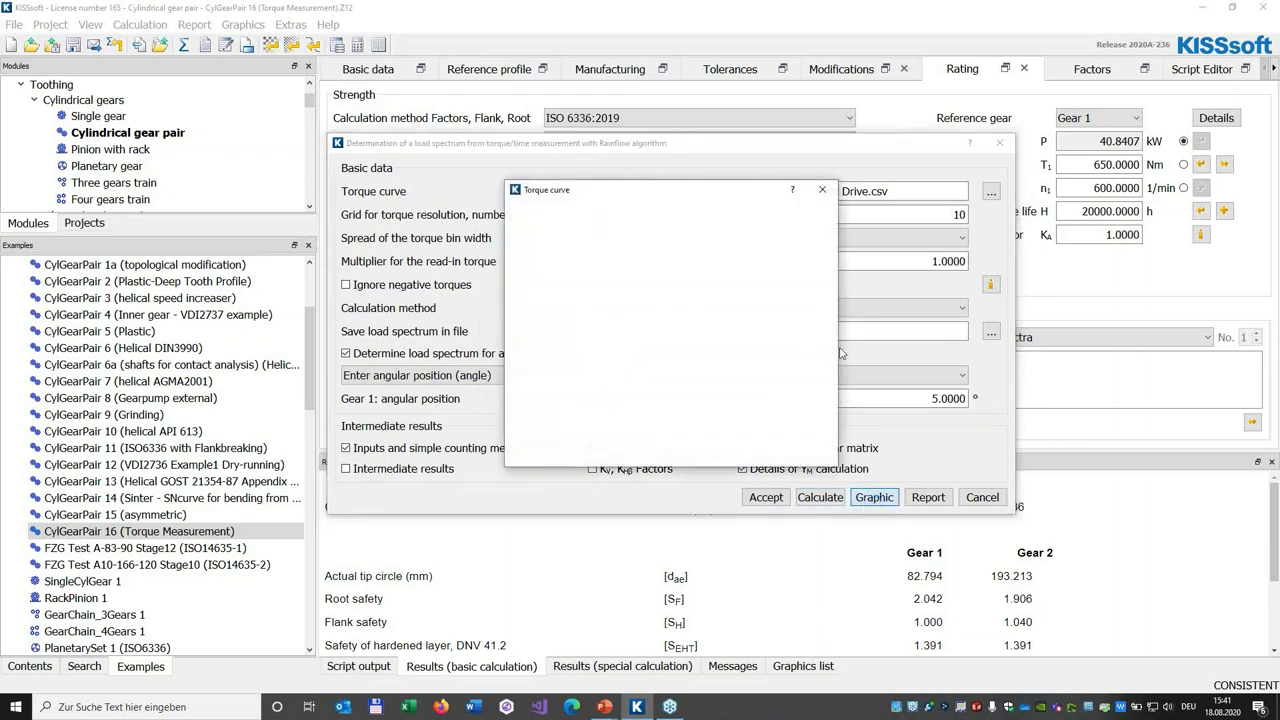
pyautogui.moveTo(740, 197); pyautogui.dragTo(597, 74)
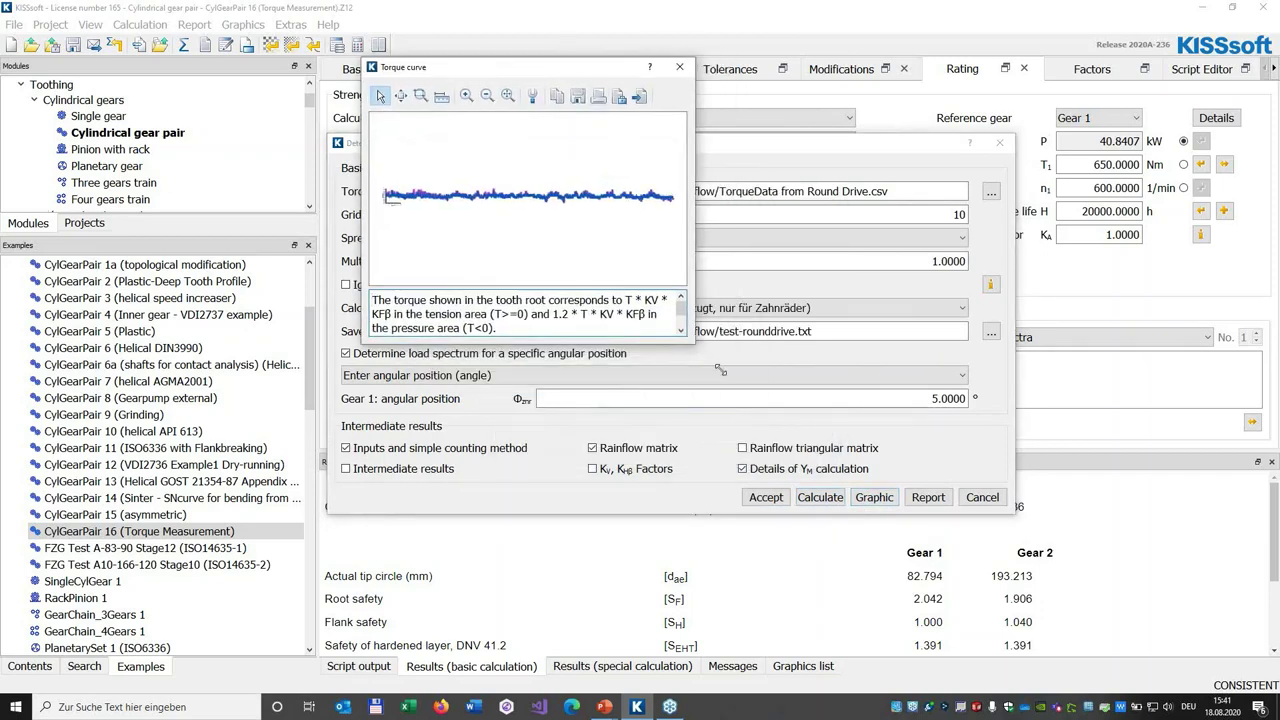
pyautogui.moveTo(1065, 578); pyautogui.dragTo(1092, 548)
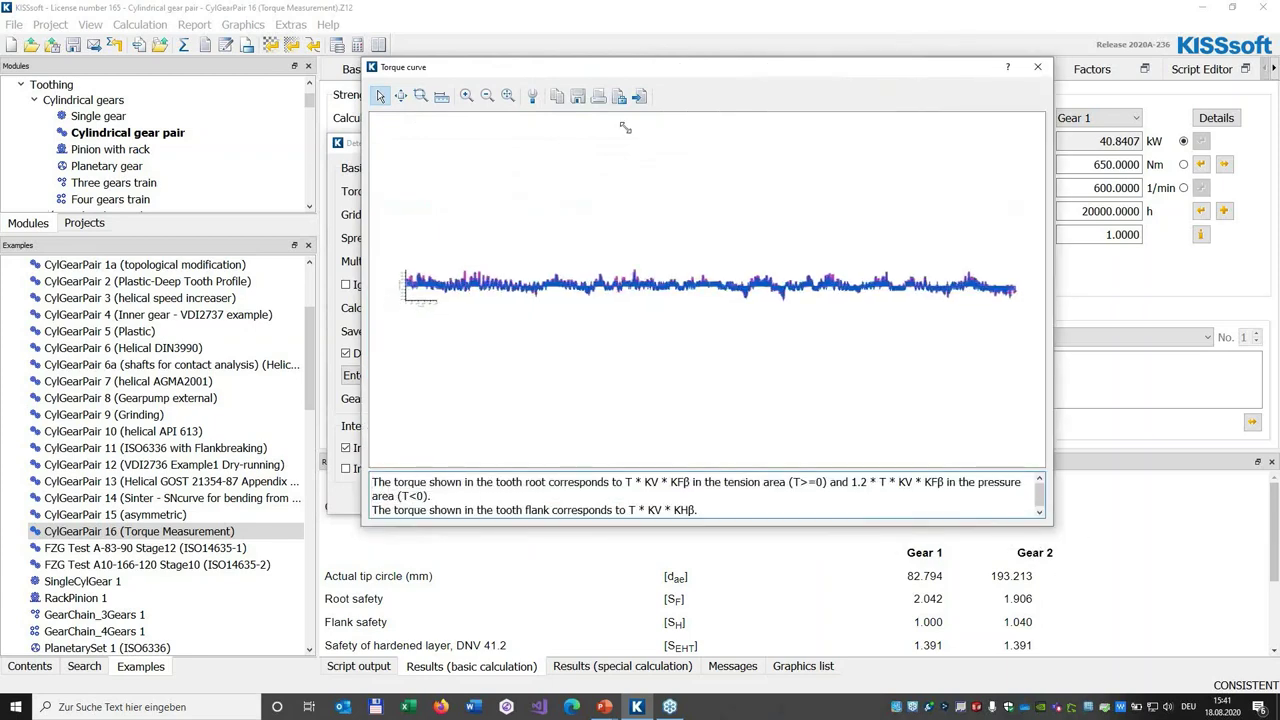
# Show the graph's coordinate system properties, widen the window and inspect the torque curve over the first 10 seconds.
pyautogui.click(535, 96)
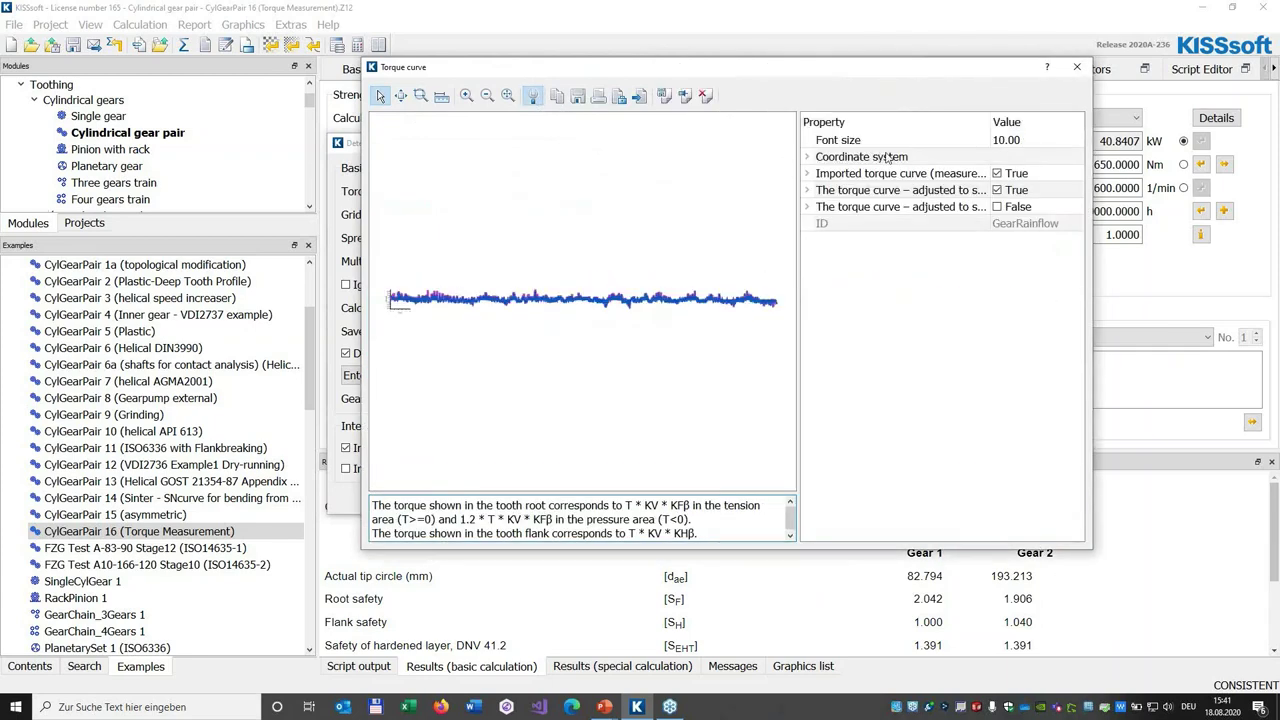
pyautogui.click(807, 157)
pyautogui.moveTo(400, 314); pyautogui.dragTo(430, 320)
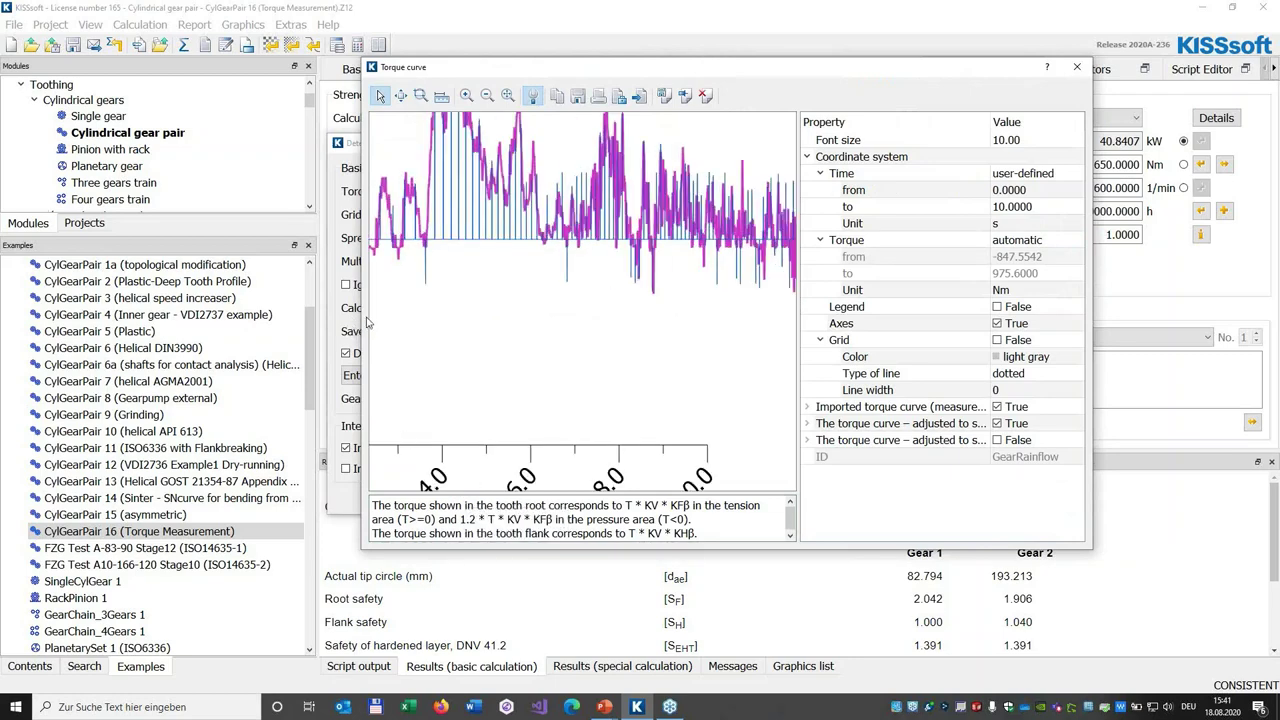
pyautogui.moveTo(358, 316); pyautogui.dragTo(250, 316)
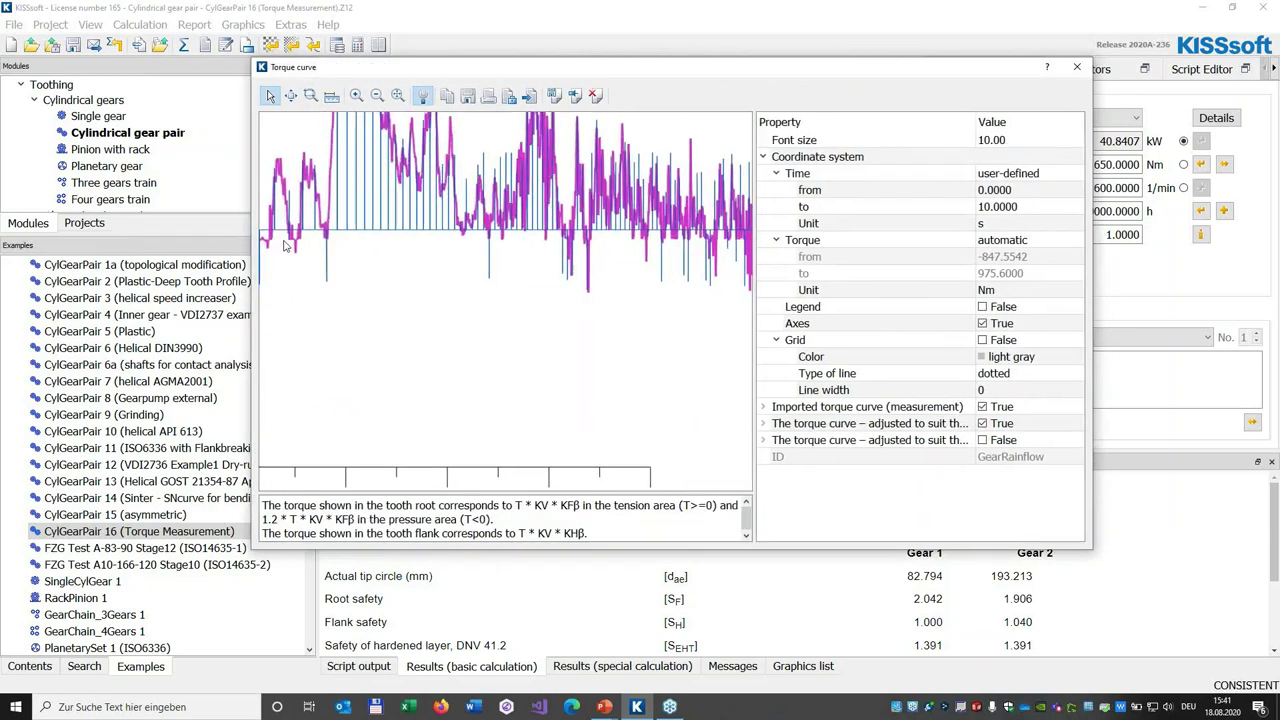
pyautogui.moveTo(281, 235); pyautogui.dragTo(329, 248)
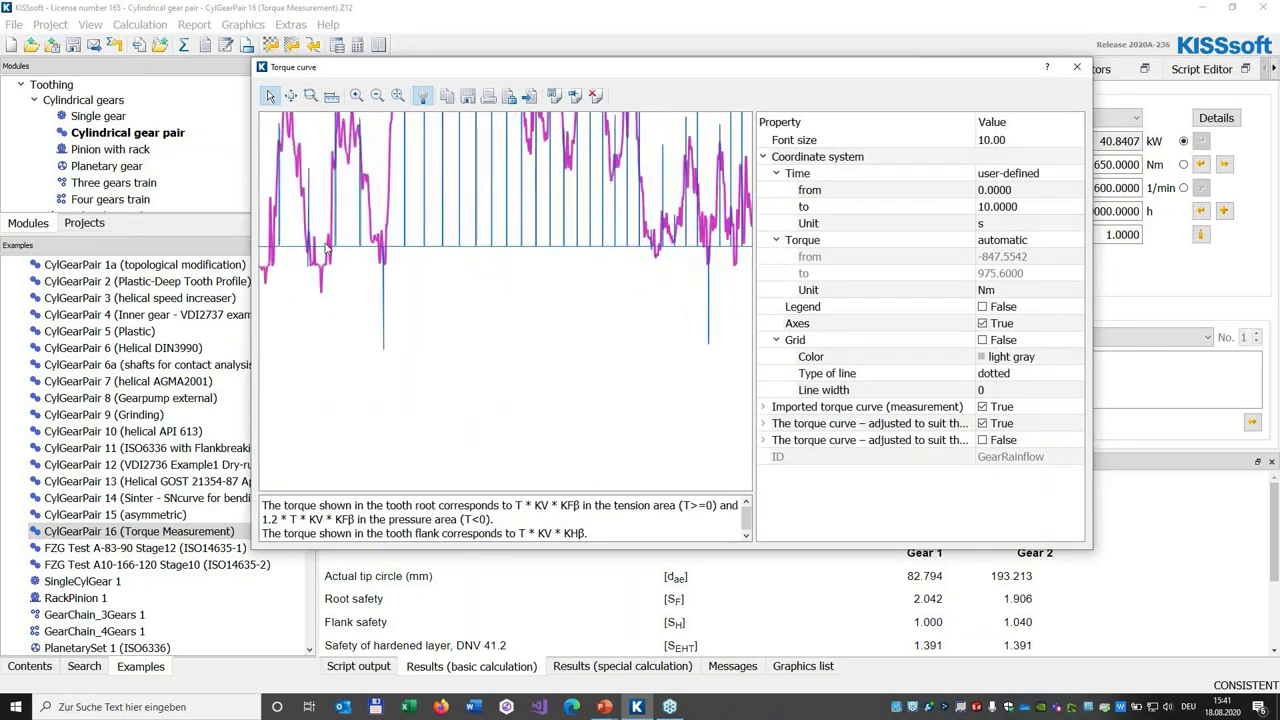
pyautogui.moveTo(519, 238); pyautogui.dragTo(921, 172)
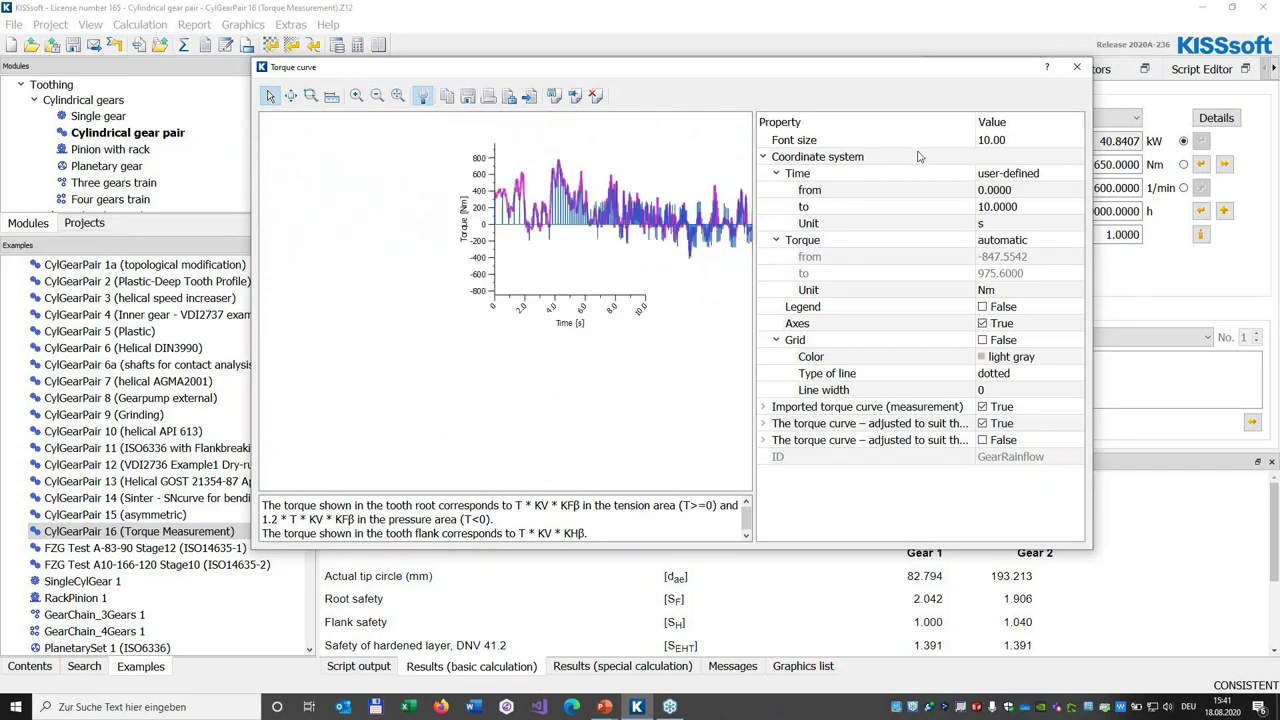
# Set the torque graph's time axis range to automatic and inspect the full measured curve.
pyautogui.click(1015, 177)
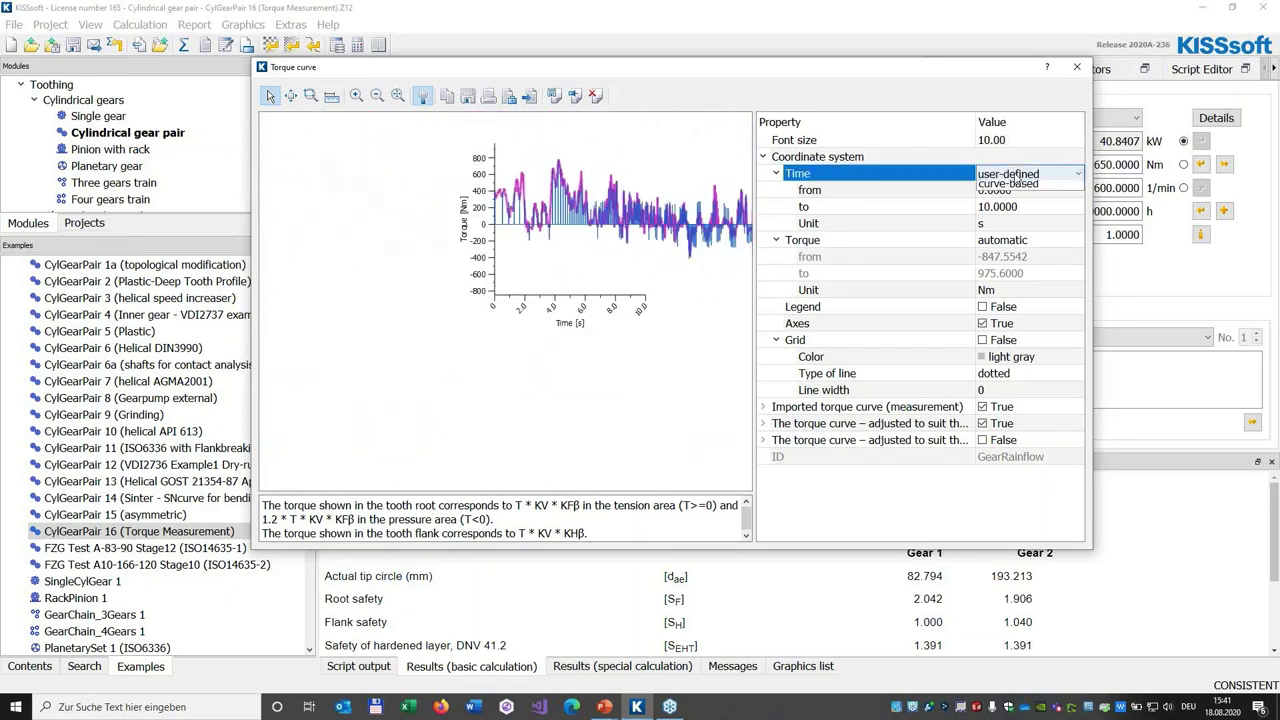
pyautogui.click(1015, 175)
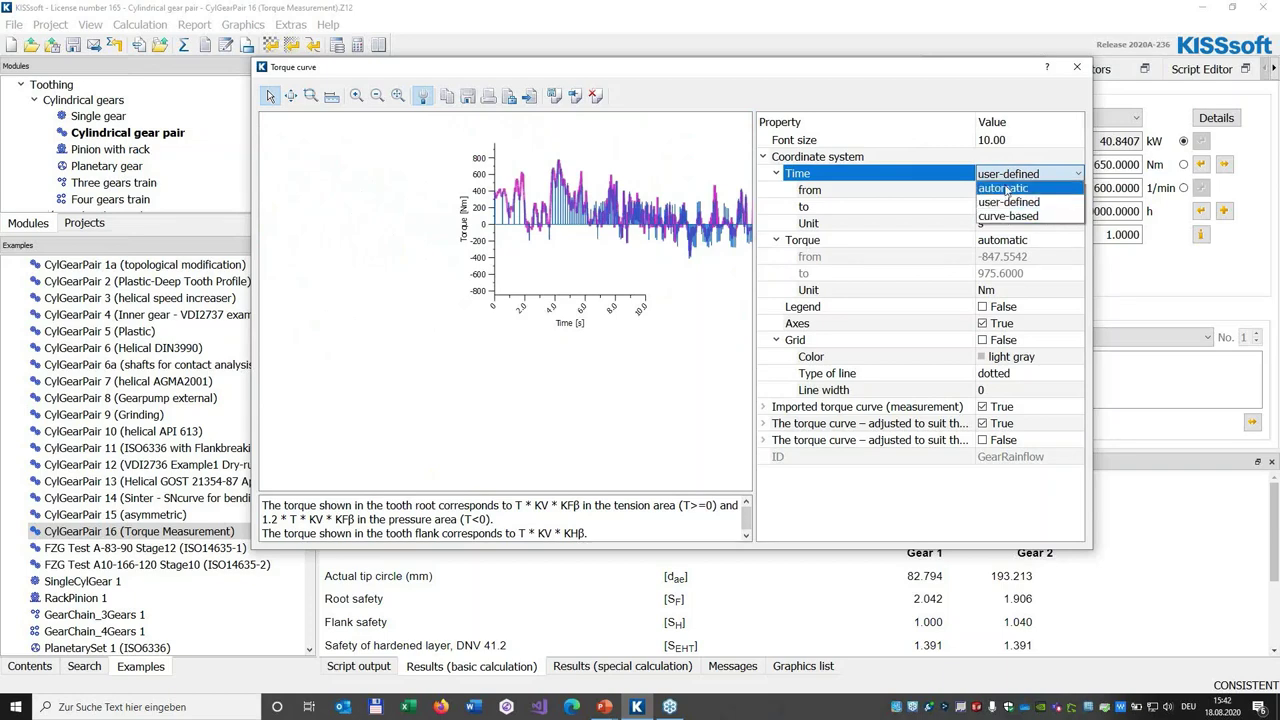
pyautogui.click(1005, 190)
pyautogui.scroll(4, 566, 235)
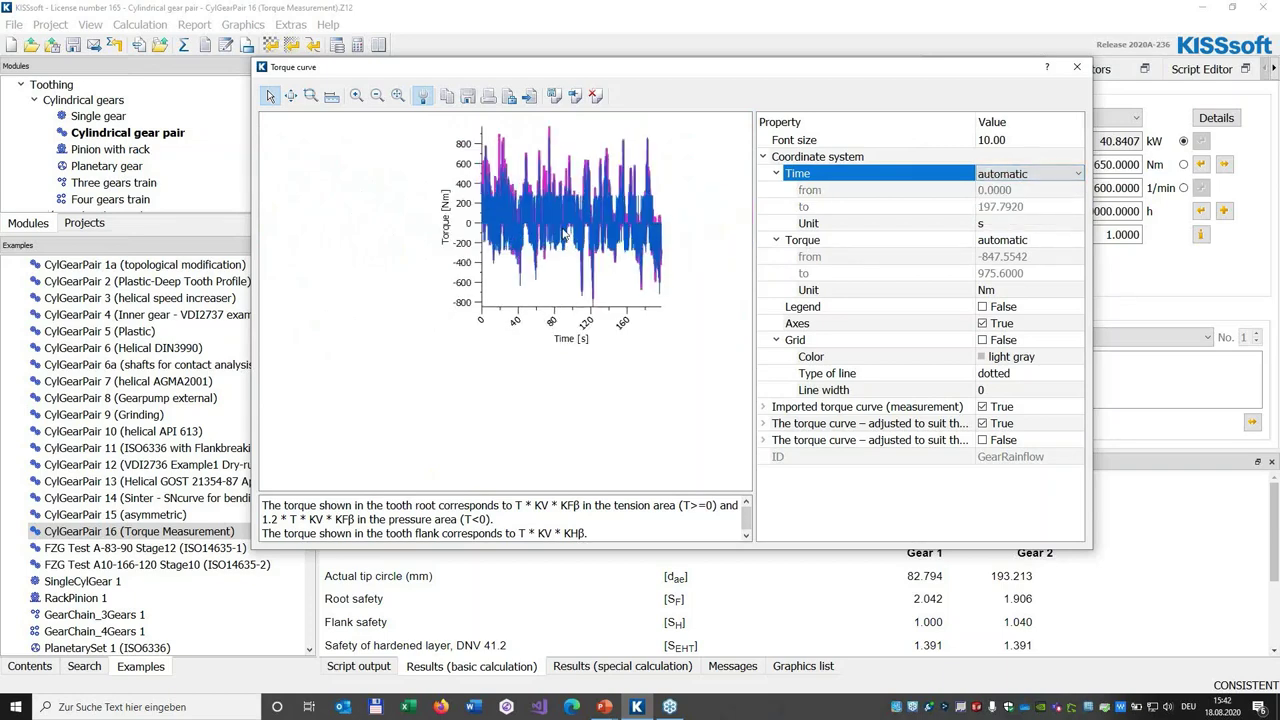
pyautogui.scroll(-5, 656, 224)
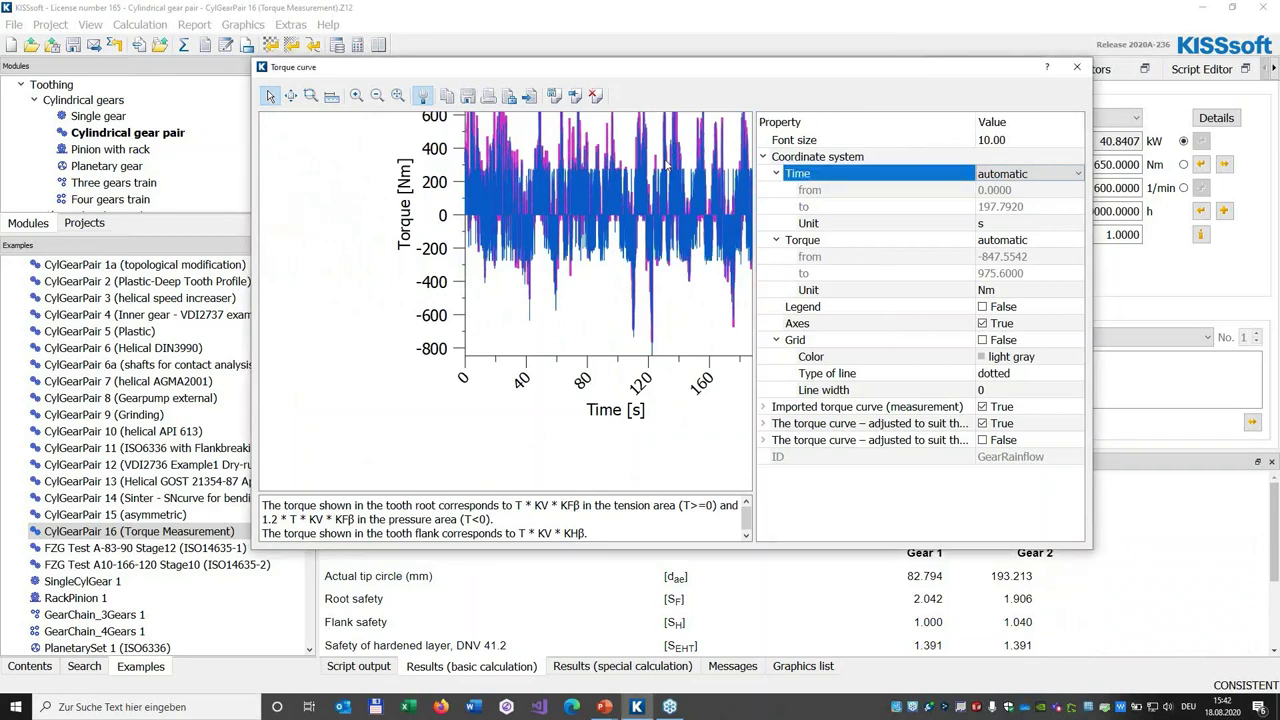
# Close the torque curve graphic, open the Rainflow calculation report and enlarge its text for reading.
pyautogui.click(1077, 68)
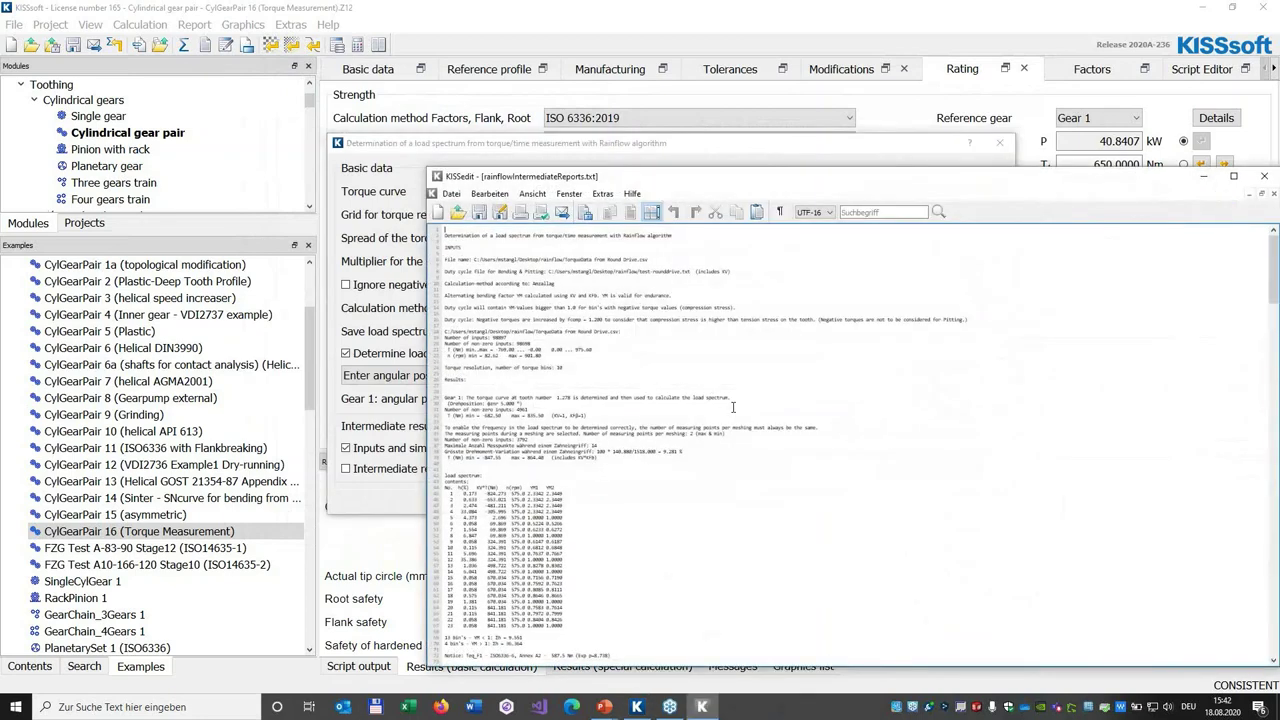
pyautogui.keyDown('ctrl'); pyautogui.scroll(9, 733, 407); pyautogui.keyUp('ctrl')
pyautogui.moveTo(884, 178); pyautogui.dragTo(633, 8)
pyautogui.keyDown('ctrl'); pyautogui.scroll(2, 762, 234); pyautogui.keyUp('ctrl')
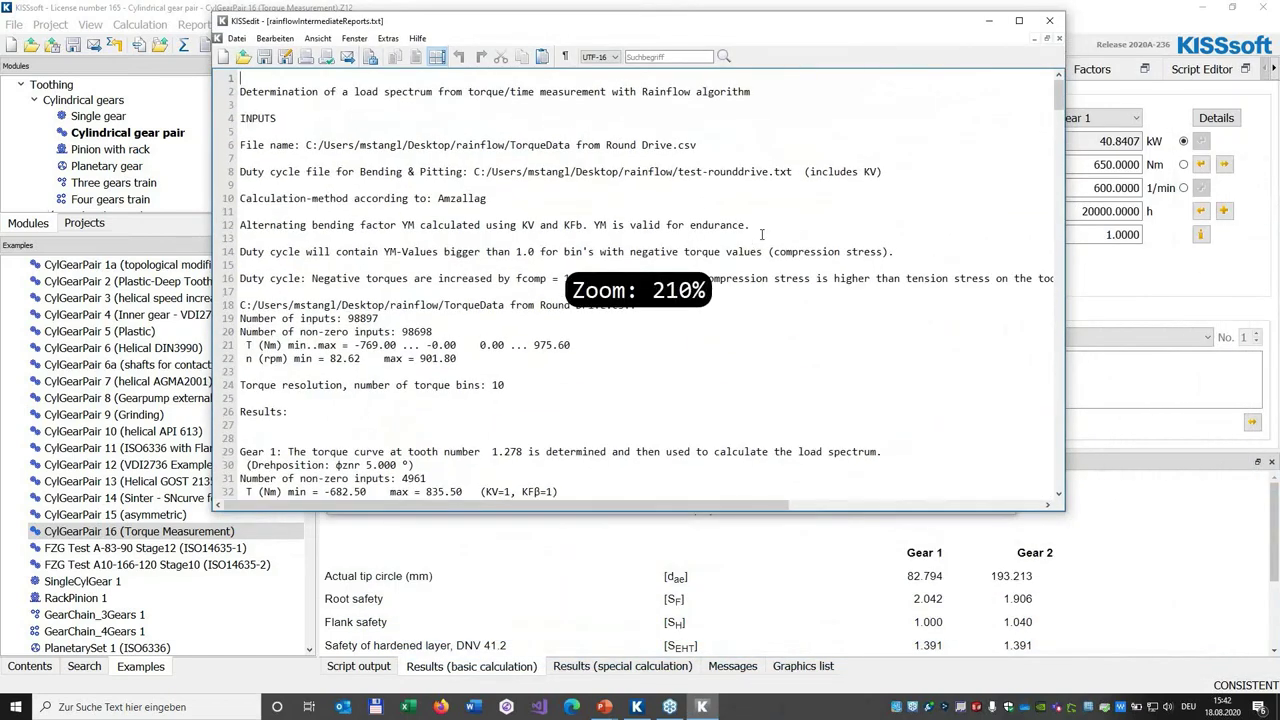
# Examine the load spectrum table in the report, focusing on the torque range and the frequencies of the negative torque bins.
pyautogui.scroll(-7, 762, 234)
pyautogui.scroll(-6, 764, 218)
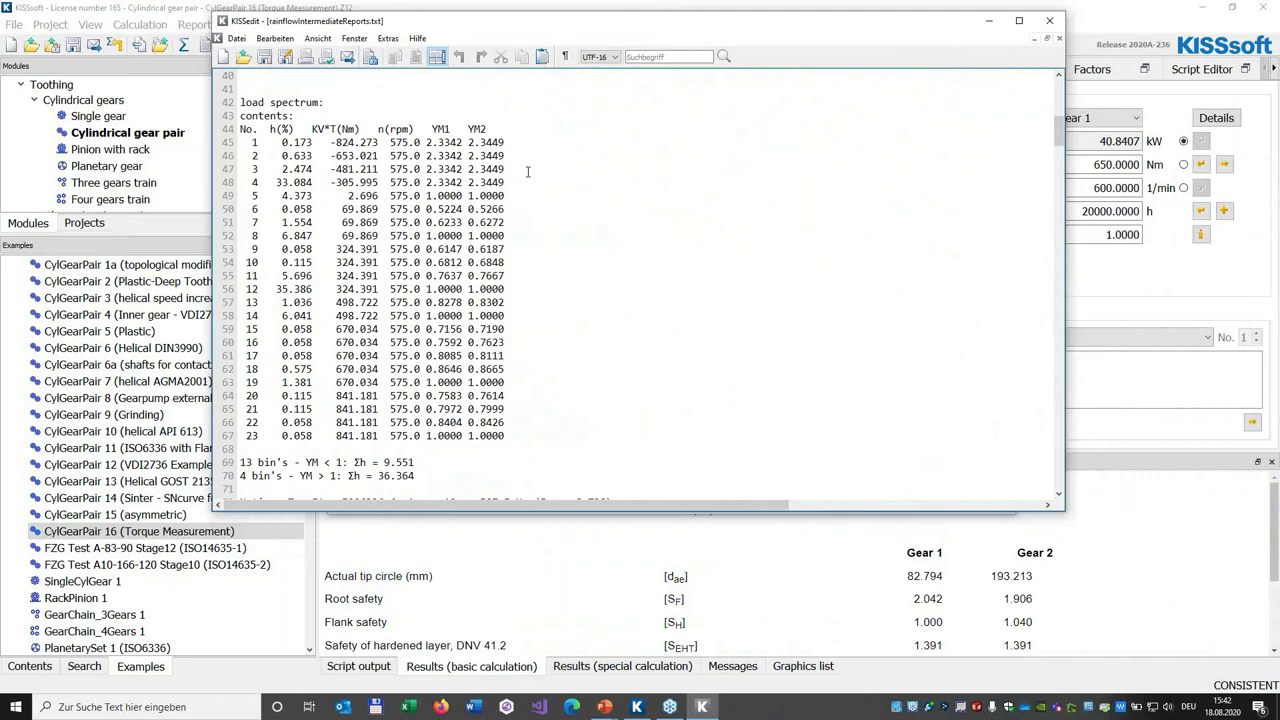
pyautogui.moveTo(328, 143); pyautogui.dragTo(360, 143)
pyautogui.moveTo(336, 436); pyautogui.dragTo(373, 437)
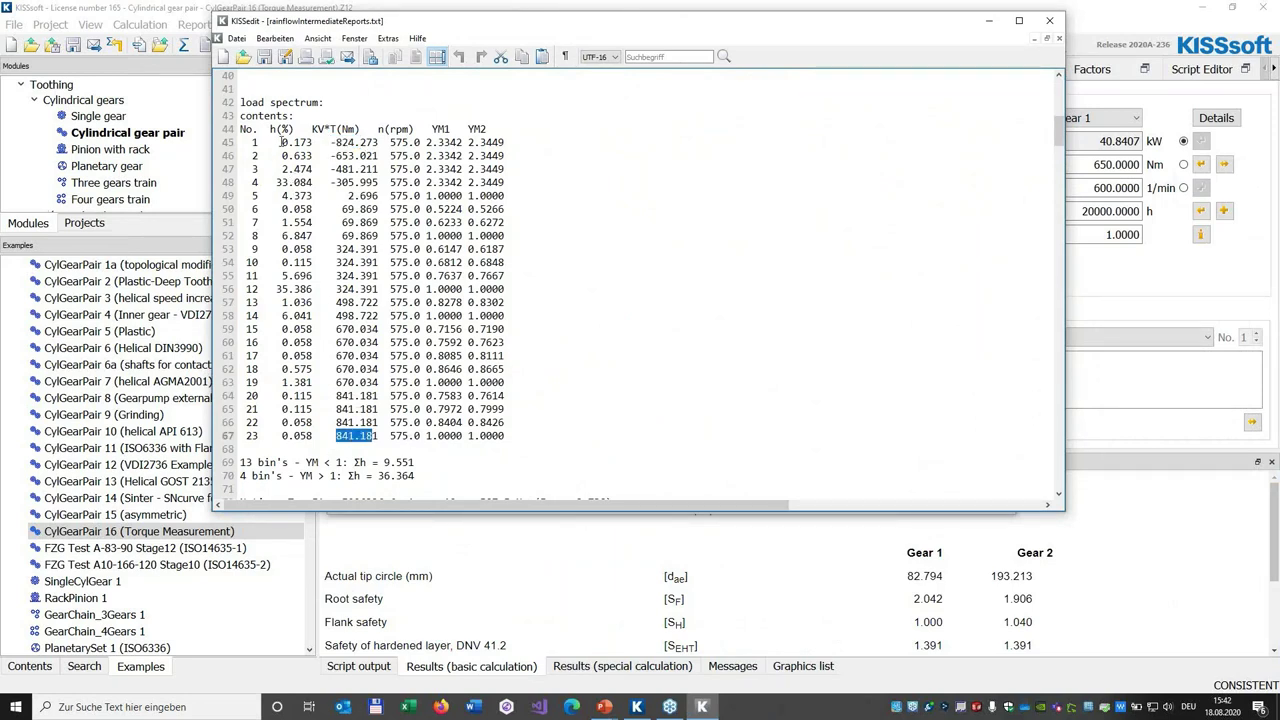
pyautogui.moveTo(277, 172); pyautogui.dragTo(310, 184)
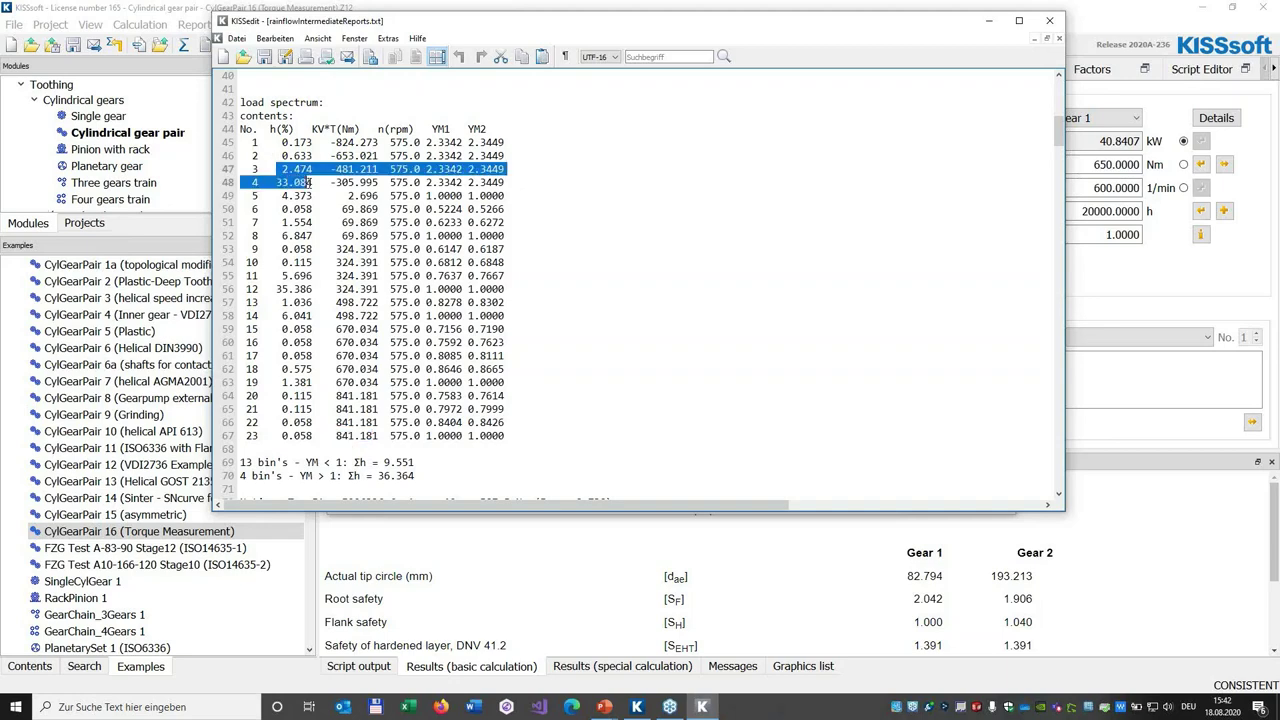
pyautogui.click(323, 182)
# Examine the damage potential of the individual bins and compare the most damaging ones with their load spectrum entries.
pyautogui.scroll(-3, 790, 249)
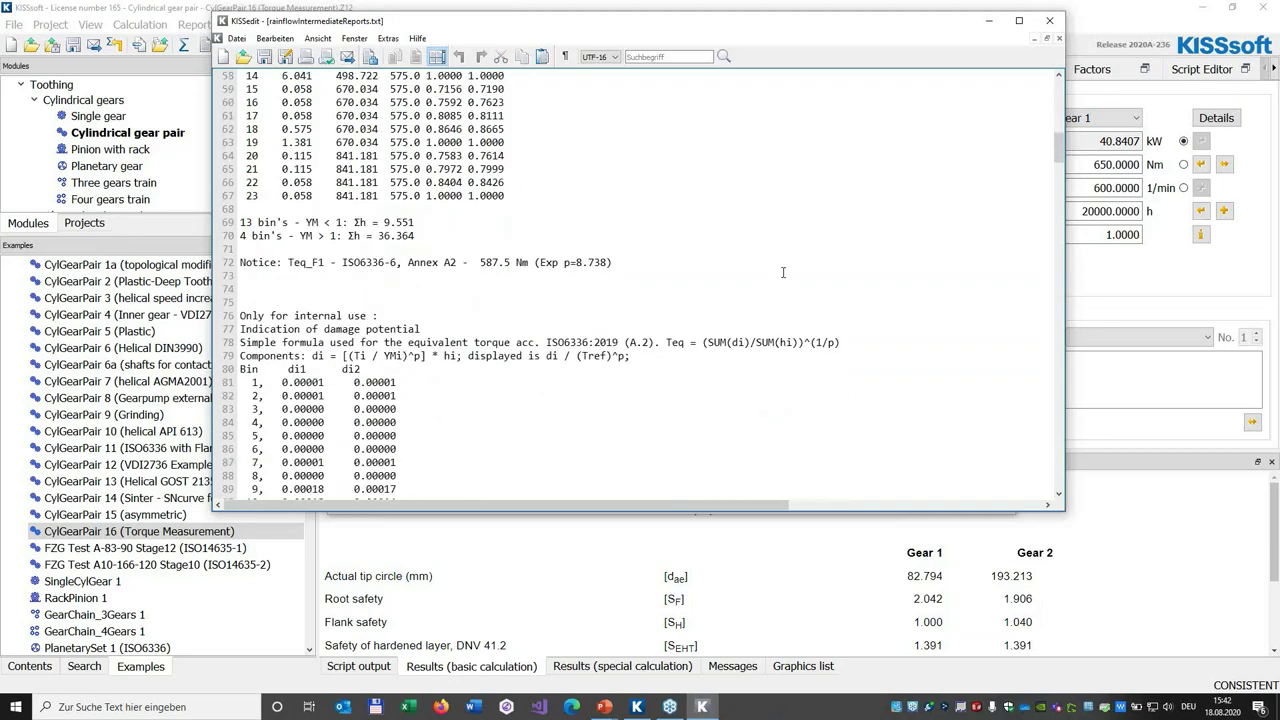
pyautogui.scroll(-6, 783, 272)
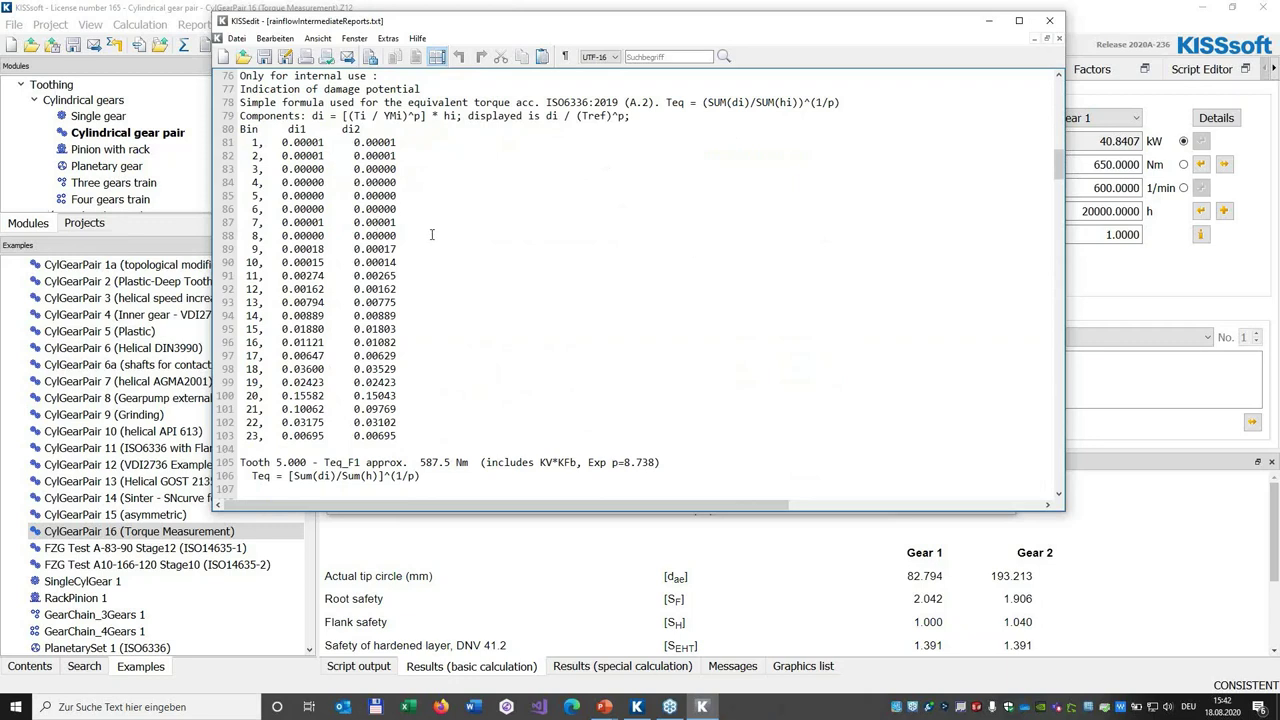
pyautogui.moveTo(262, 89); pyautogui.dragTo(426, 92)
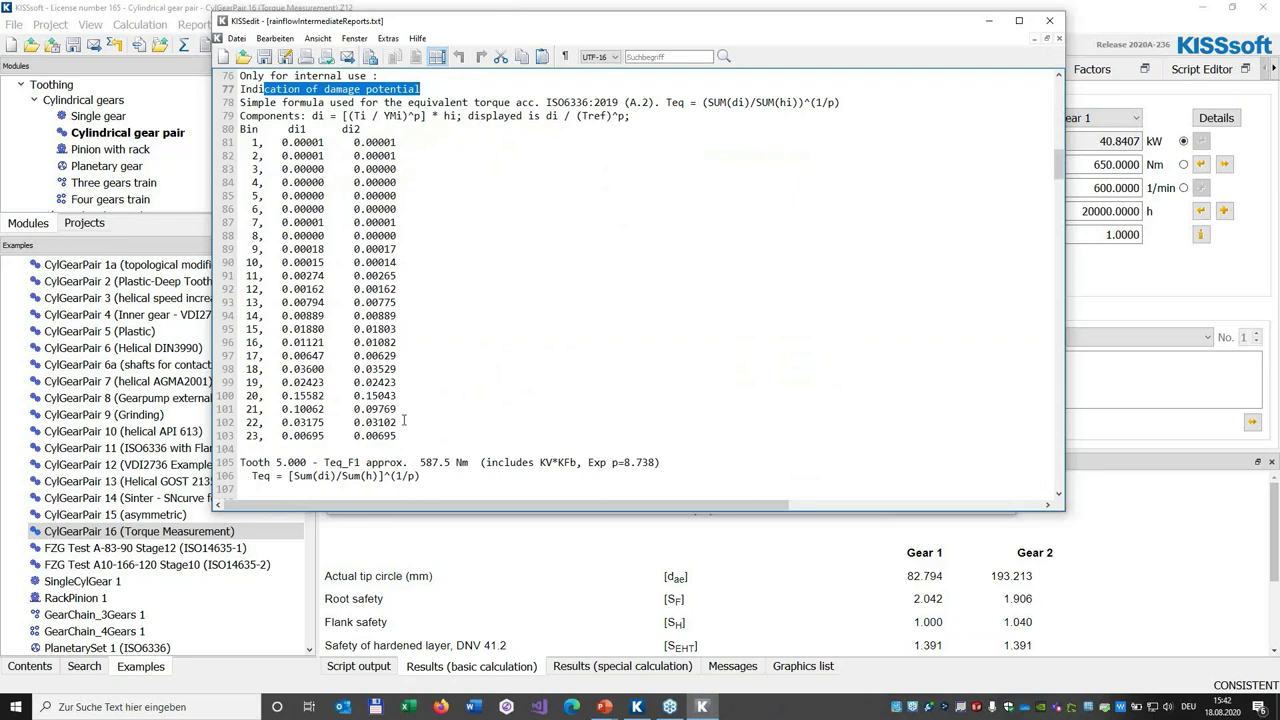
pyautogui.moveTo(403, 421); pyautogui.dragTo(245, 357)
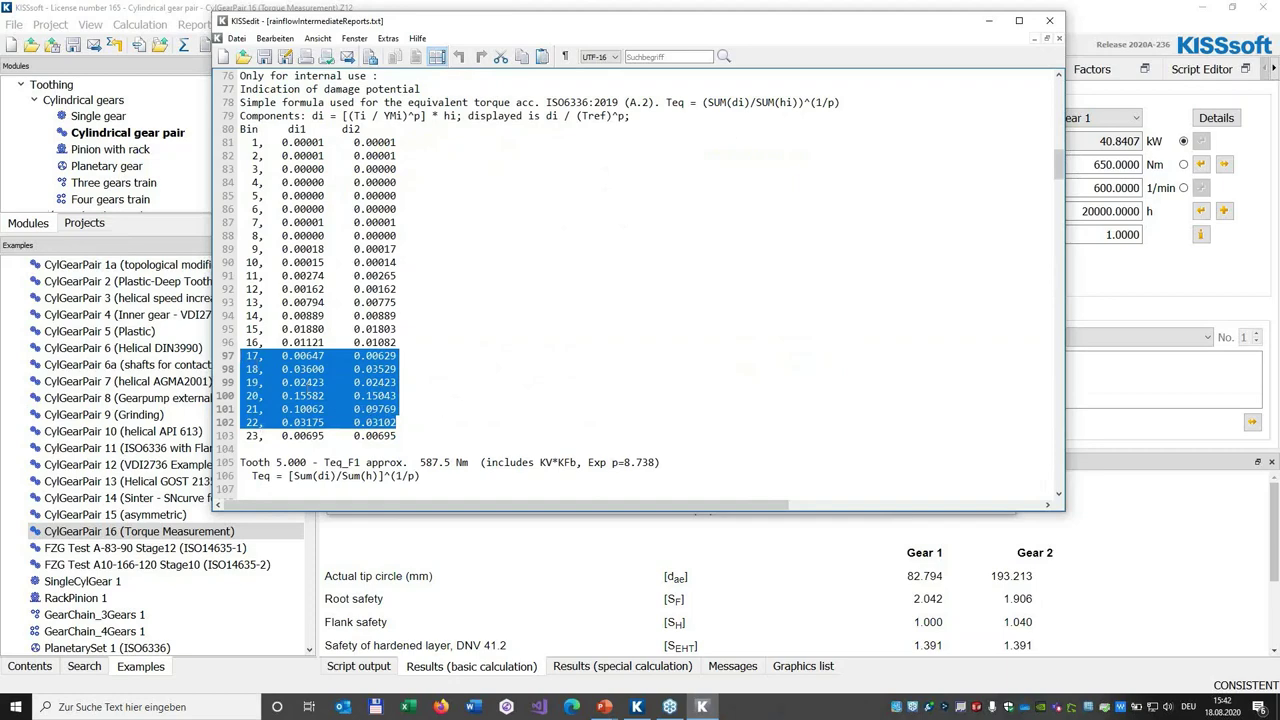
pyautogui.scroll(9, 464, 364)
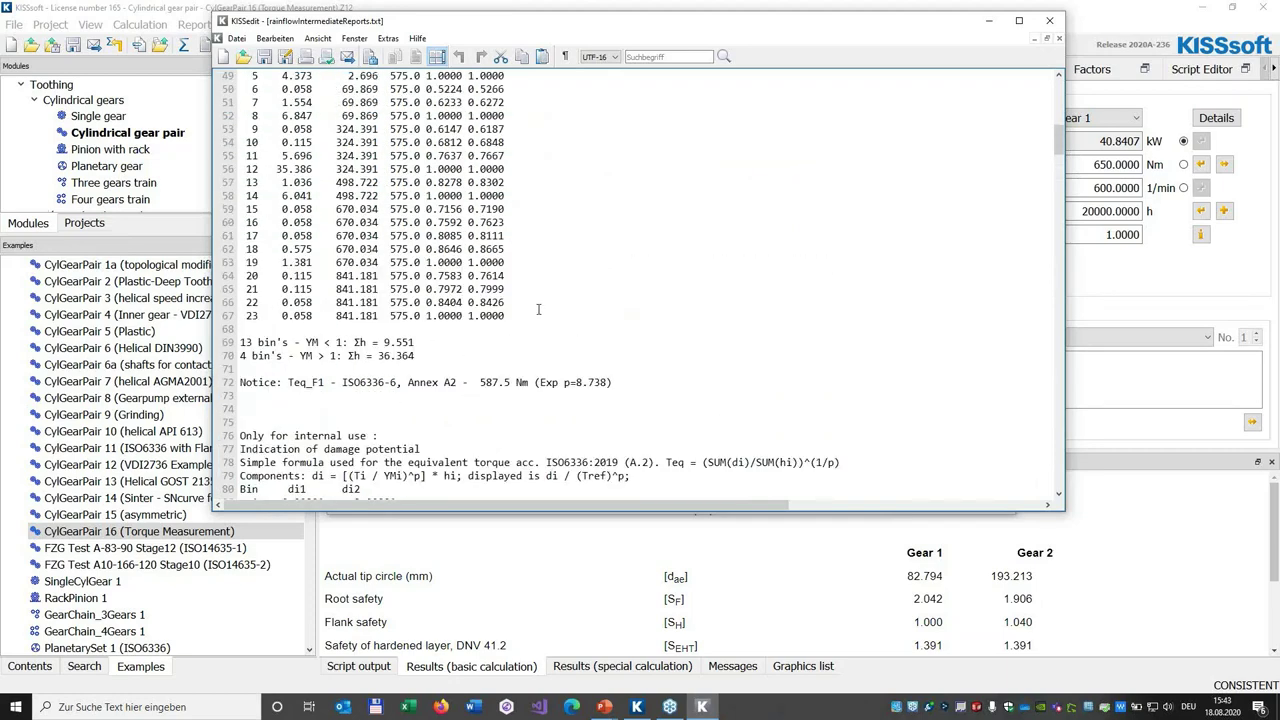
pyautogui.moveTo(513, 274); pyautogui.dragTo(240, 220)
pyautogui.scroll(-8, 362, 183)
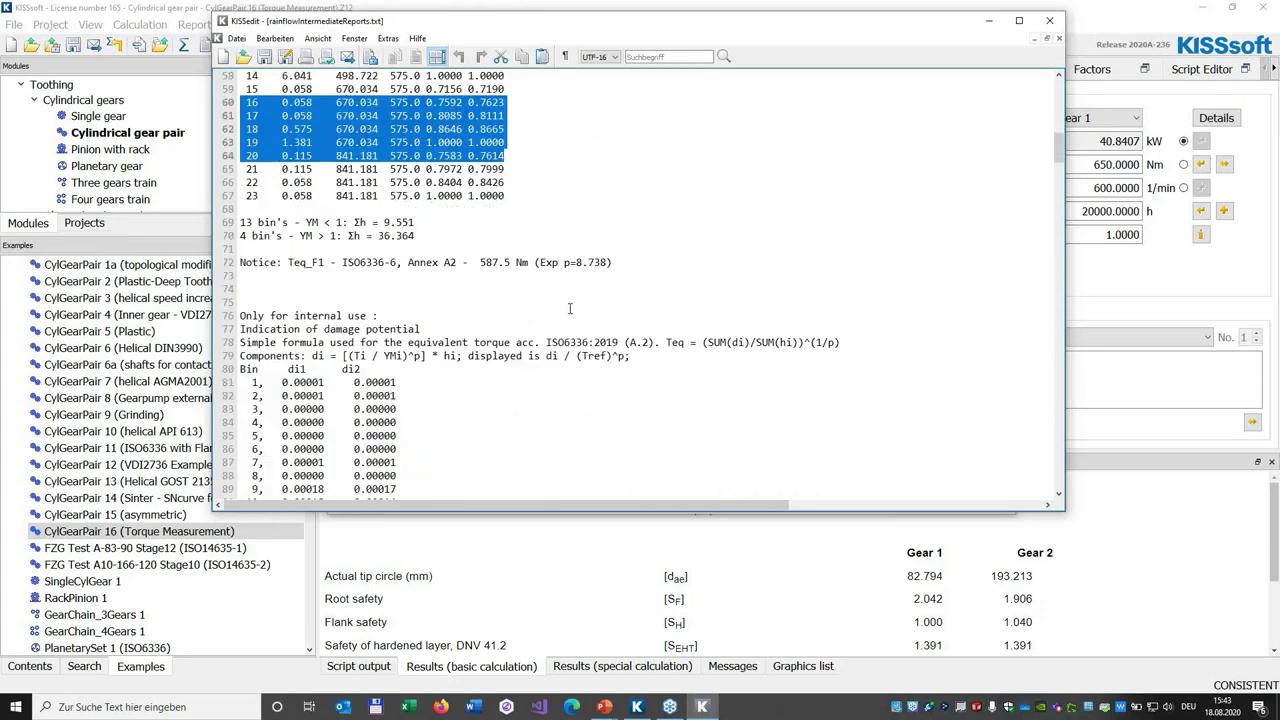
# Examine the Rainflow matrix in the report, focusing on the event counts of the negative maximum-torque ranges.
pyautogui.scroll(-20, 519, 328)
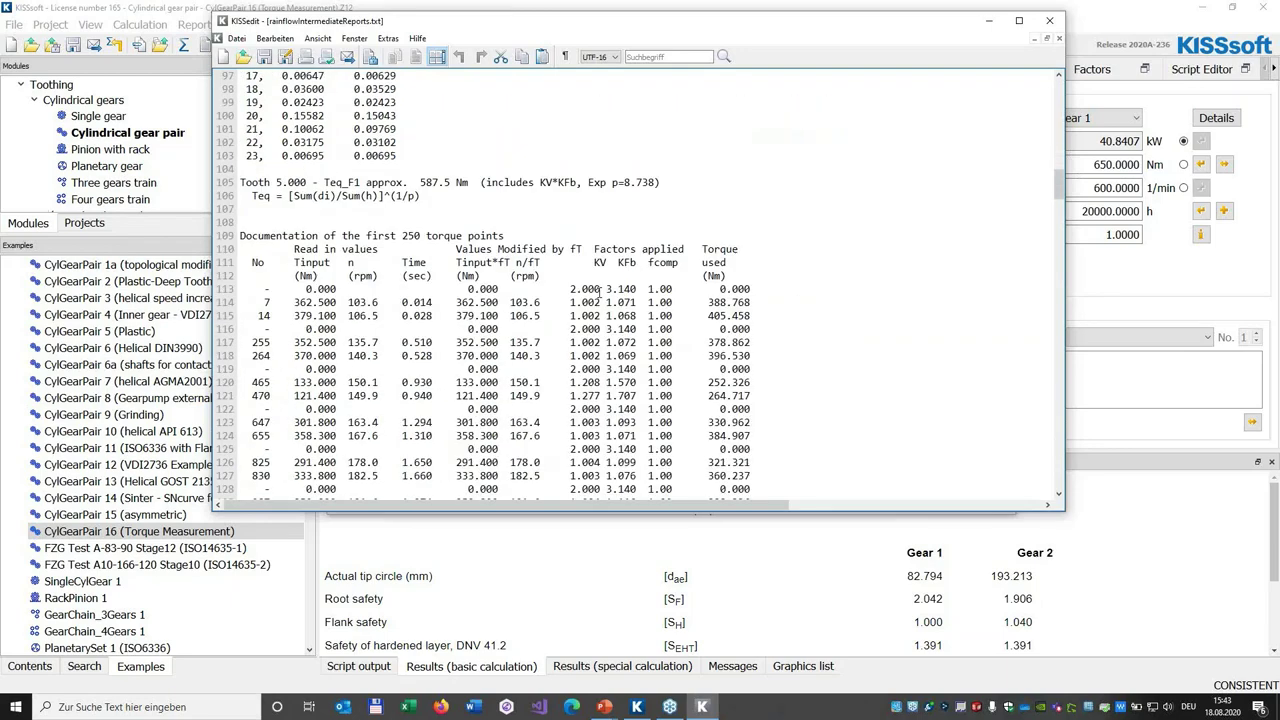
pyautogui.scroll(-20, 832, 259)
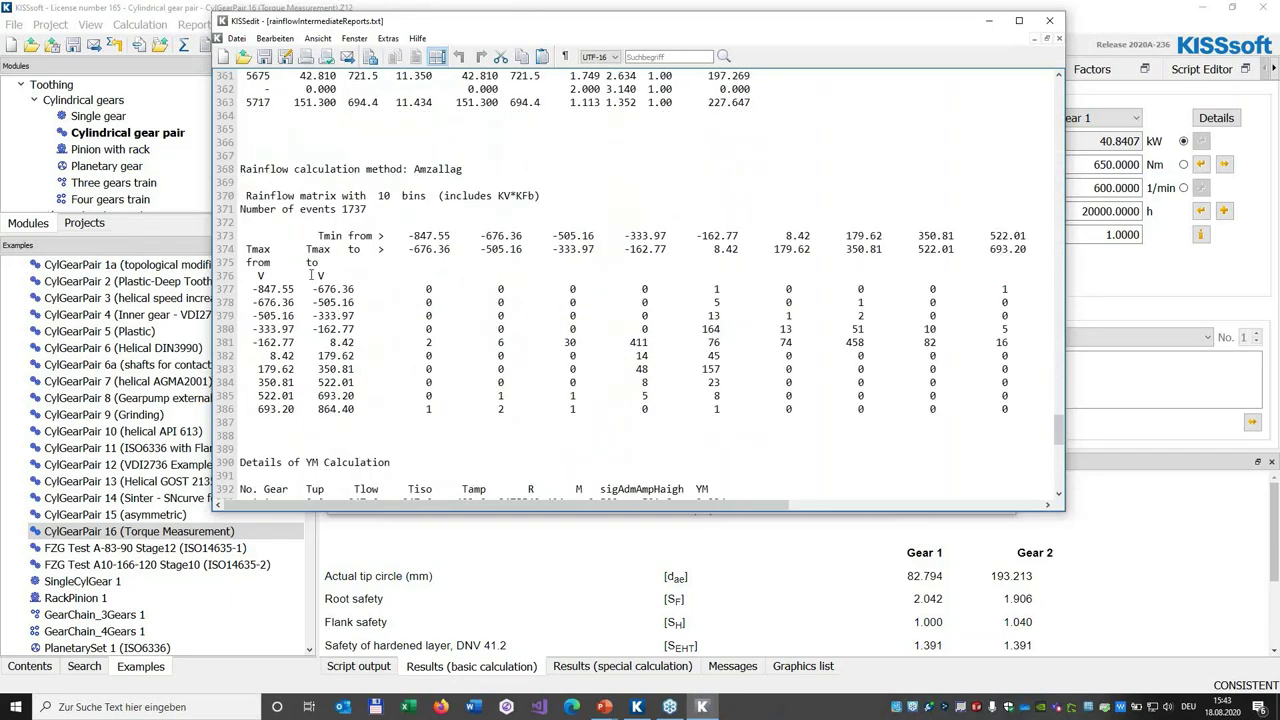
pyautogui.moveTo(252, 289); pyautogui.dragTo(341, 289)
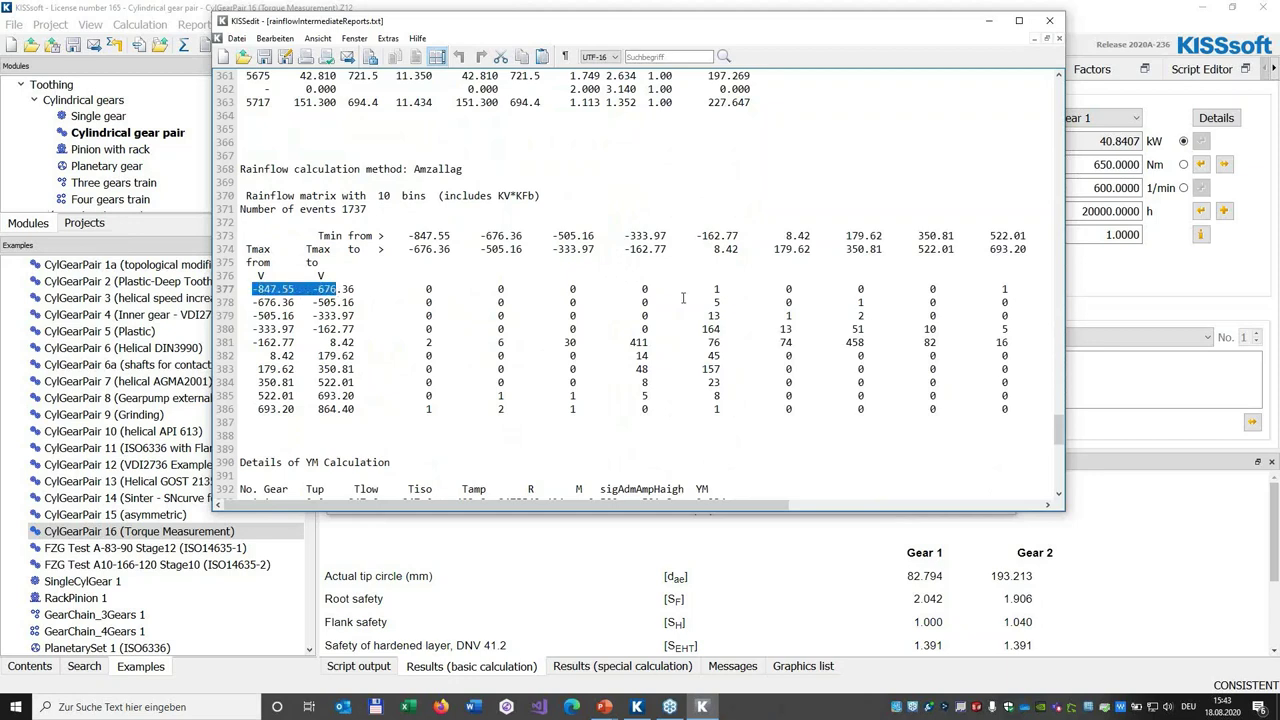
pyautogui.moveTo(713, 289); pyautogui.dragTo(728, 288)
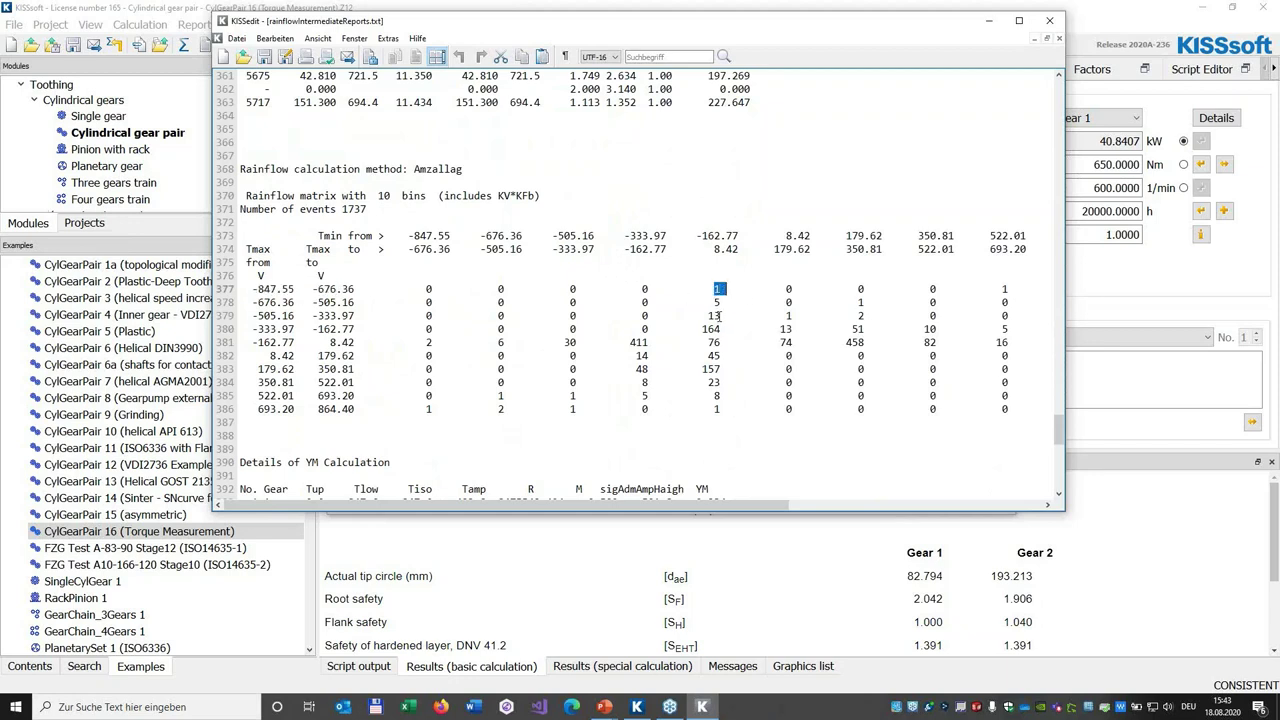
pyautogui.moveTo(703, 329); pyautogui.dragTo(722, 327)
pyautogui.click(653, 340)
# Examine the details of the YM calculation for both gears and compare them with the Rainflow matrix.
pyautogui.scroll(-15, 650, 338)
pyautogui.scroll(9, 688, 329)
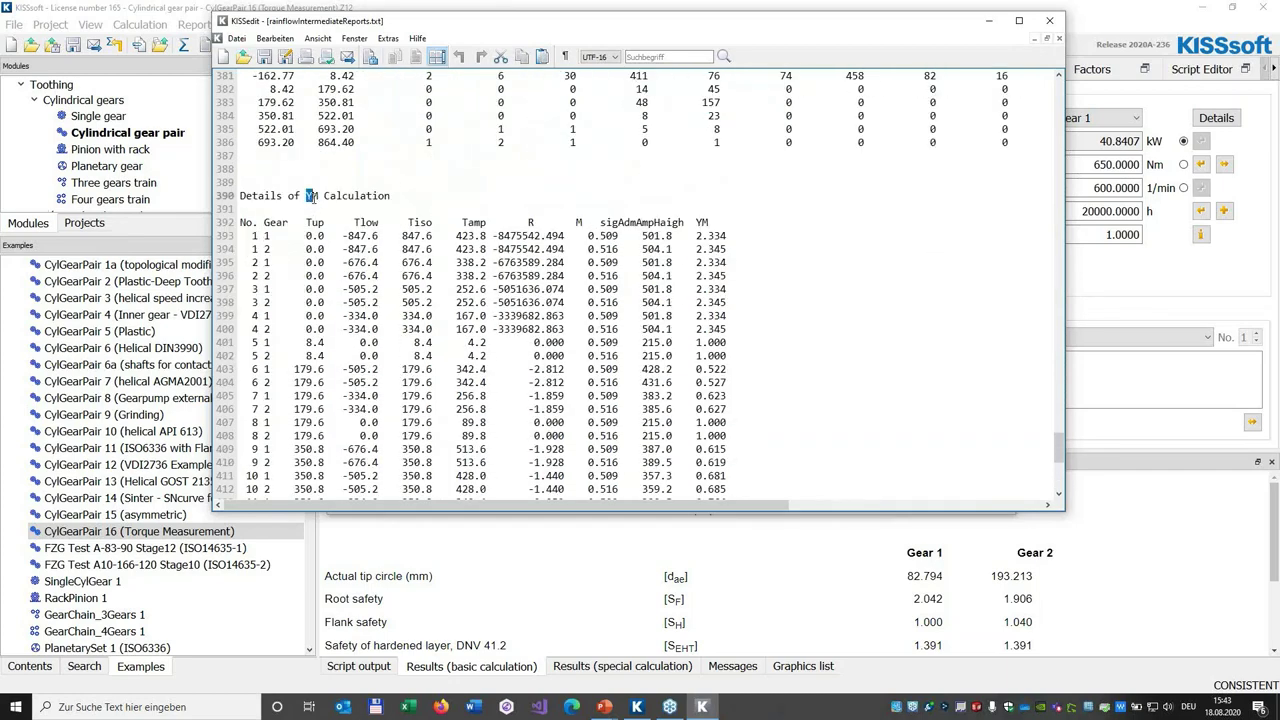
pyautogui.scroll(8, 721, 279)
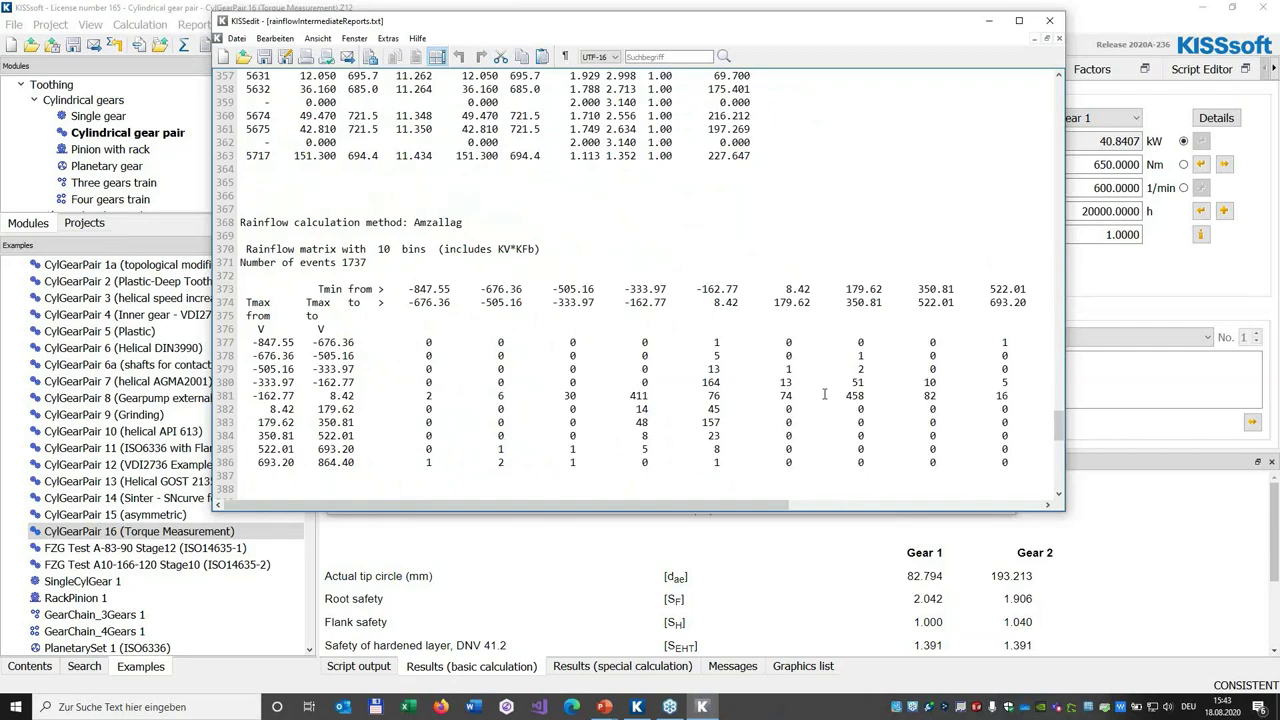
pyautogui.scroll(-17, 800, 330)
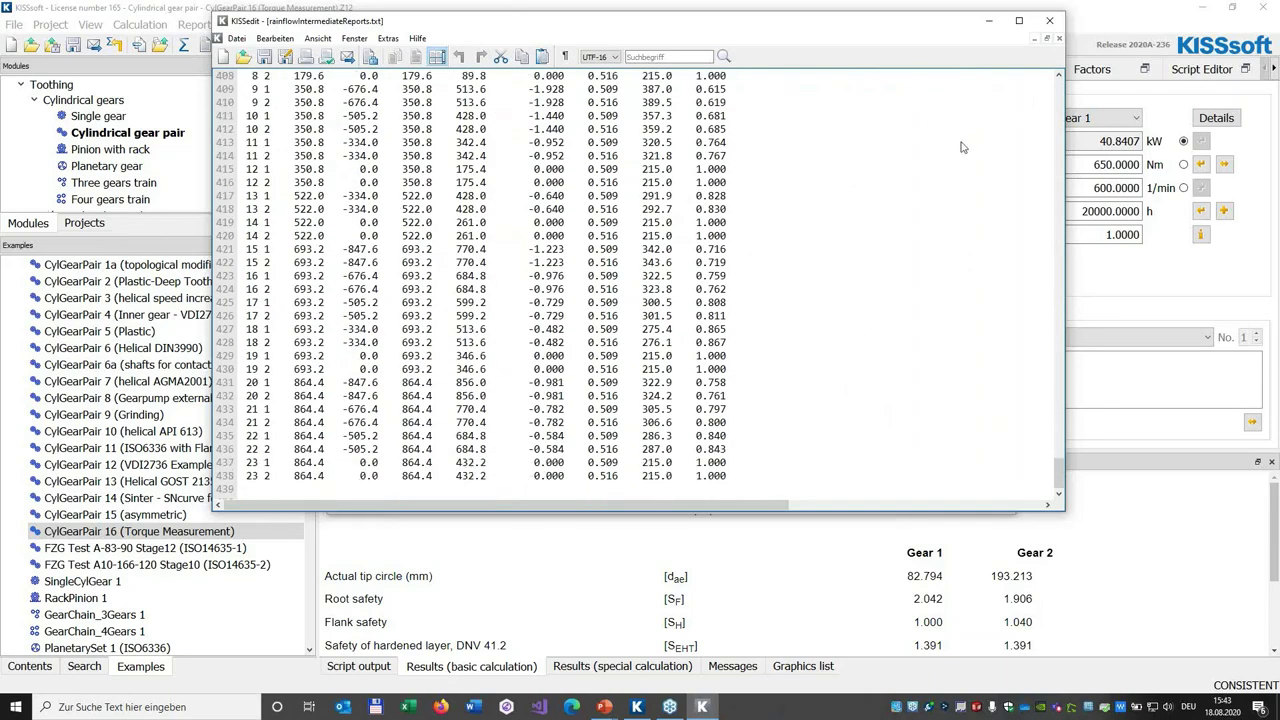
# Close the report and accept the Rainflow load spectrum into the gear pair's rating data.
pyautogui.click(1049, 20)
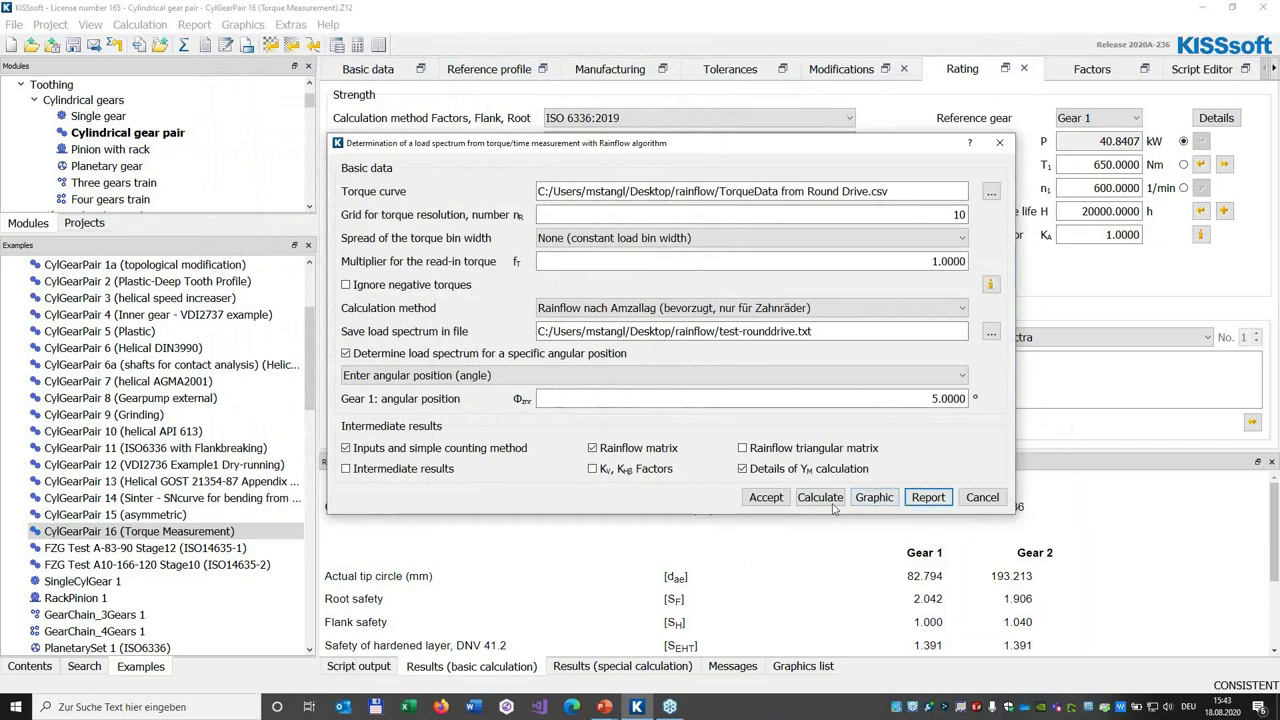
pyautogui.click(765, 498)
pyautogui.click(686, 399)
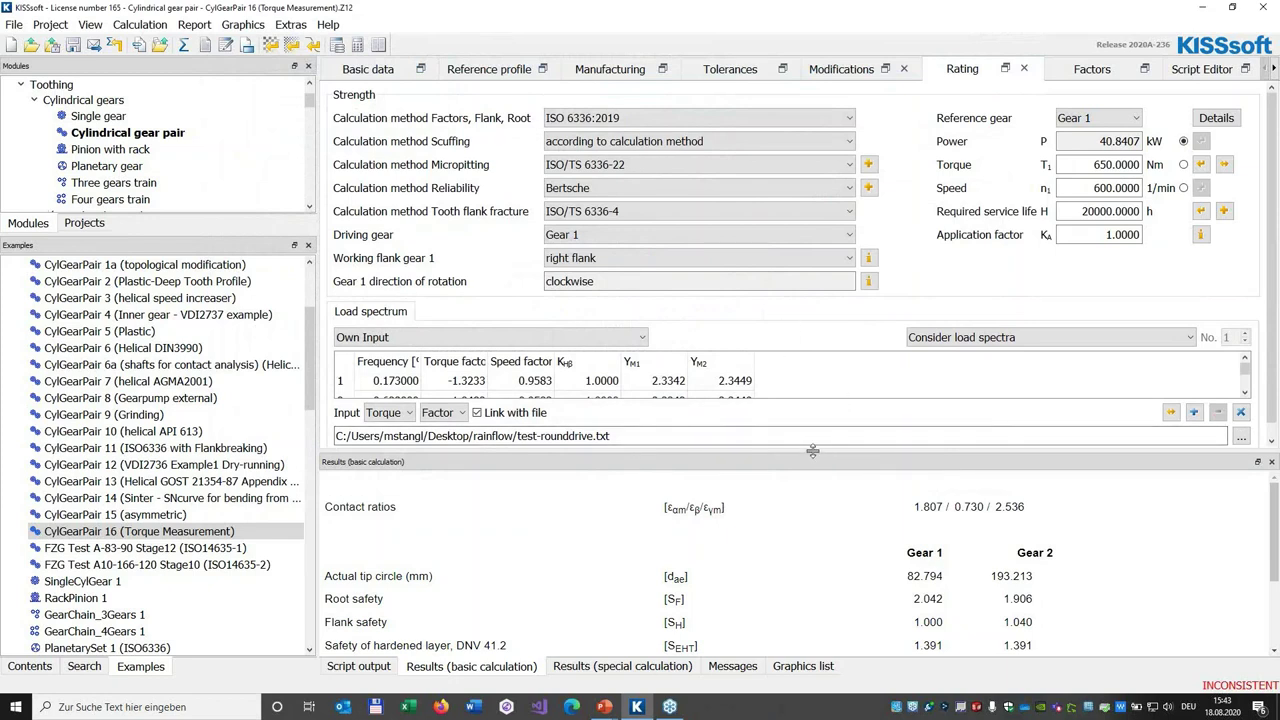
# Enlarge the load spectrum input area and review the frequency, torque factor and YM values of all bins.
pyautogui.moveTo(812, 451); pyautogui.dragTo(812, 554)
pyautogui.scroll(-5, 891, 421)
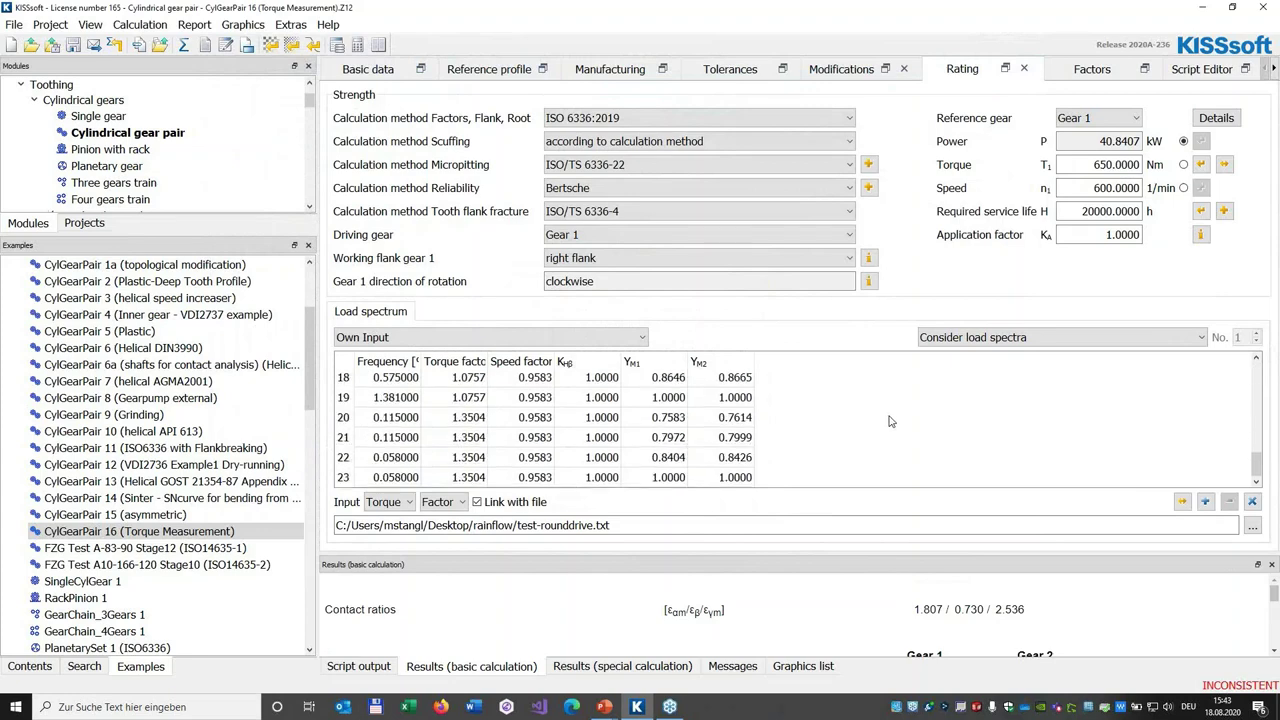
pyautogui.scroll(5, 891, 421)
pyautogui.scroll(-5, 852, 430)
# Switch to the PowerPoint slide show and advance to the slide on linking the saved load spectrum file.
pyautogui.hotkey('alt', 'Tab')
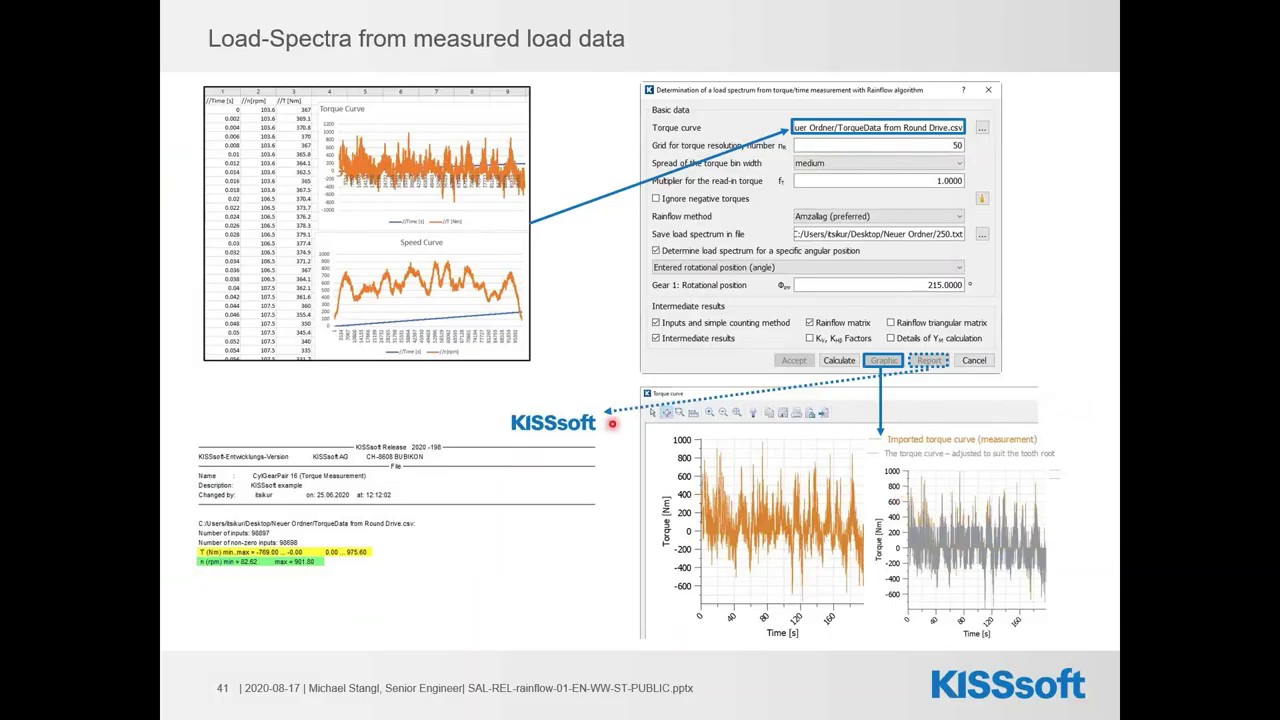
pyautogui.press('Right')
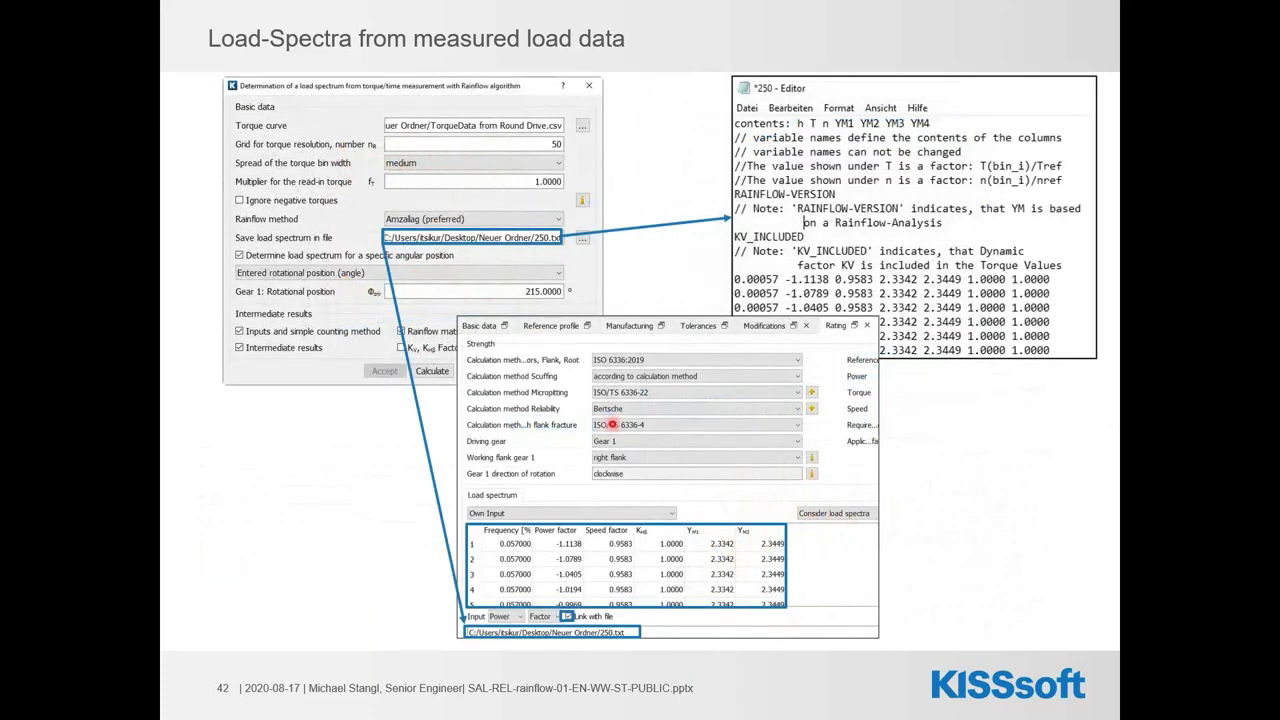
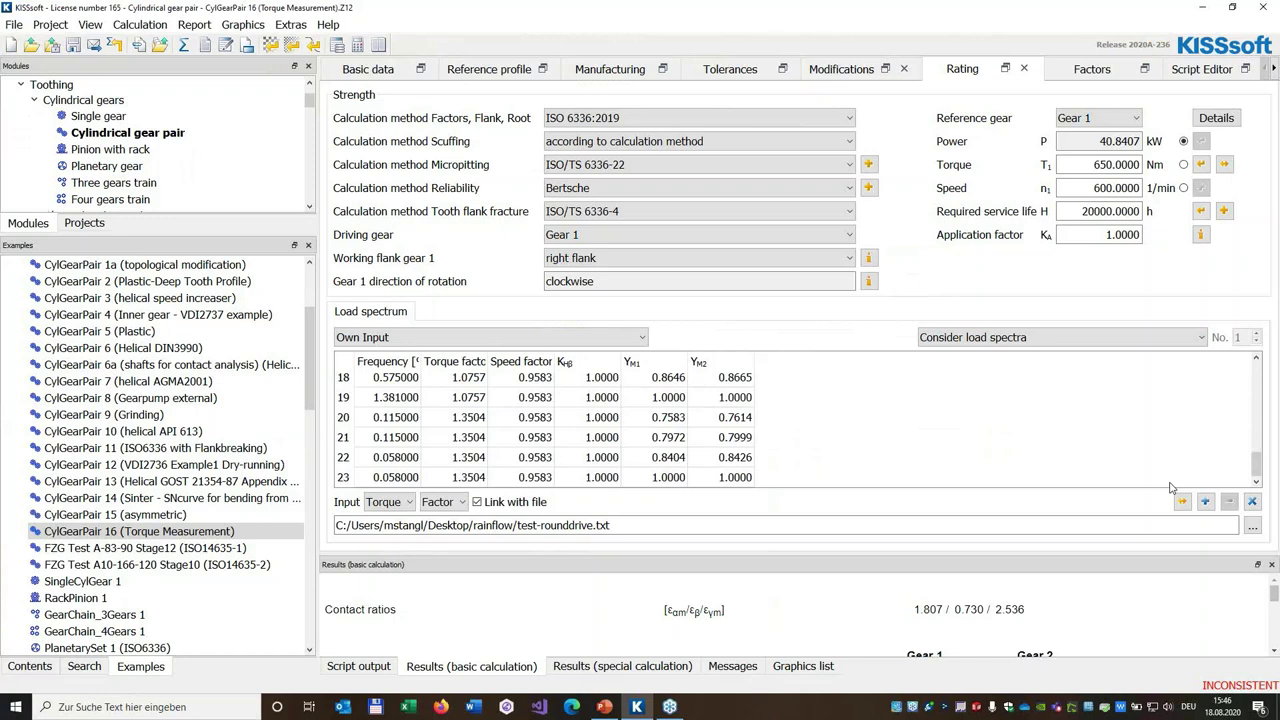
pyautogui.hotkey('alt', 'Tab')
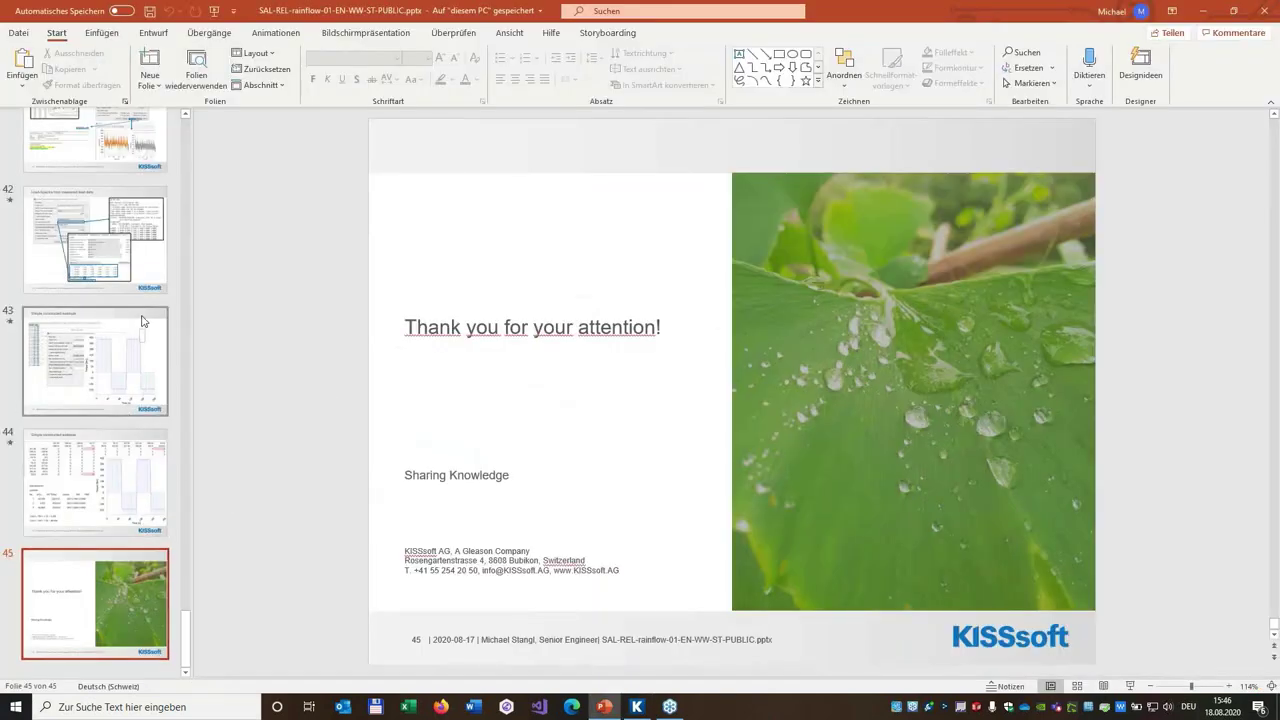
pyautogui.hotkey('alt', 'Tab')
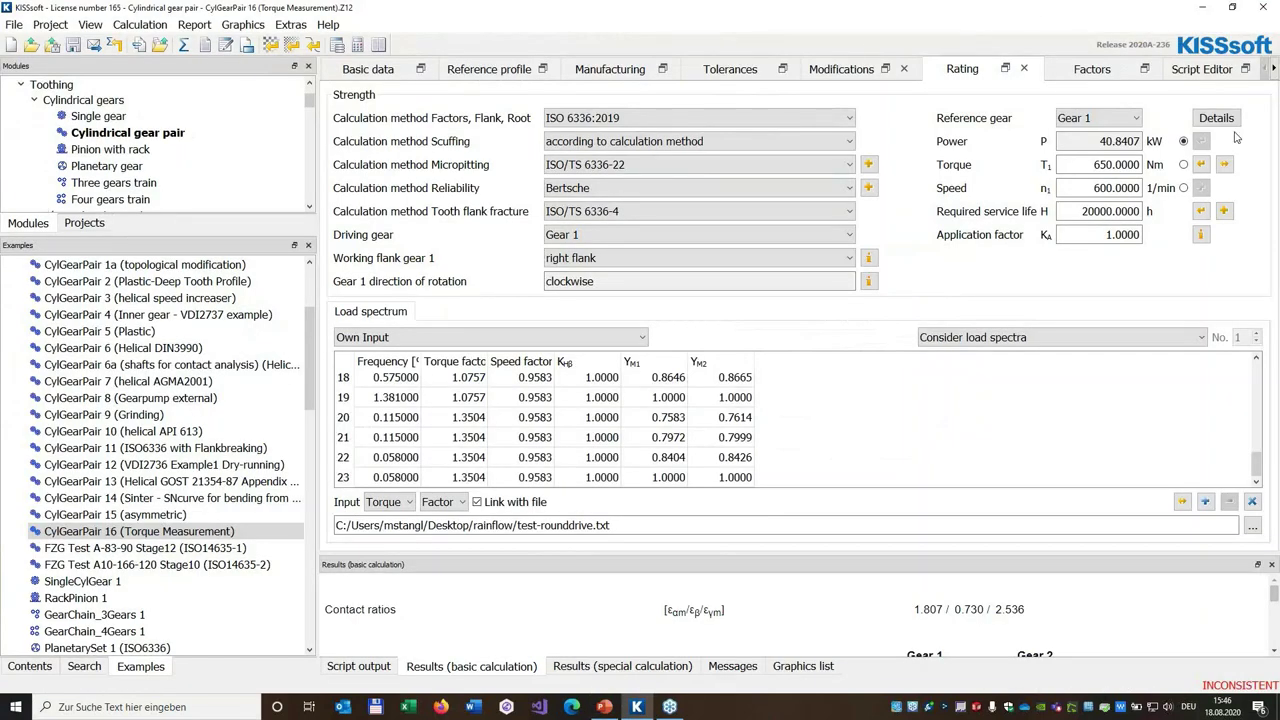